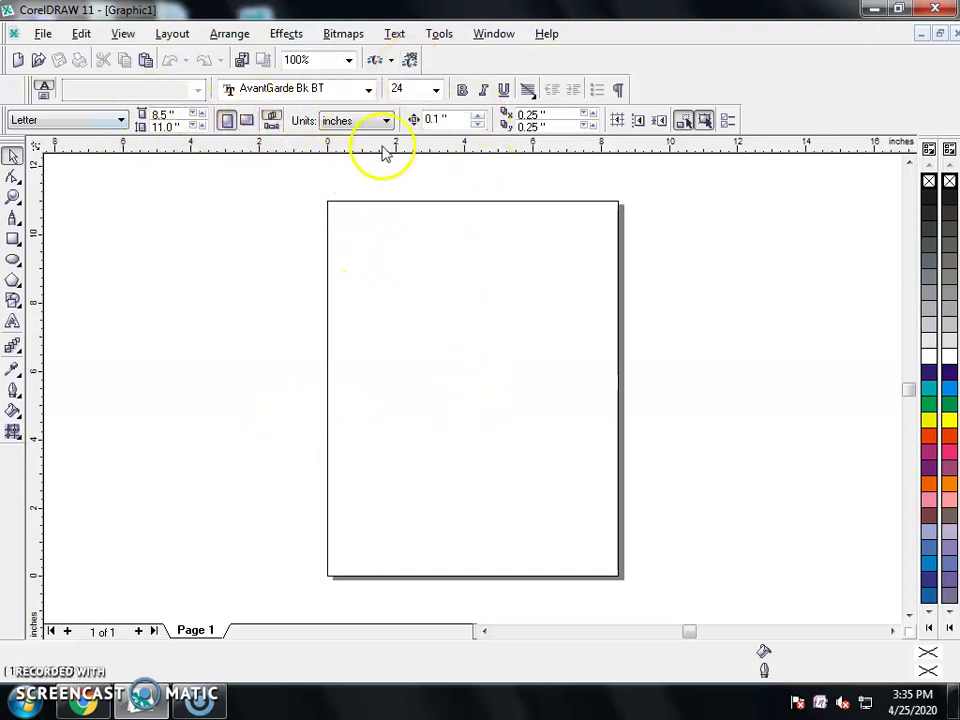
# Set the Letter page to landscape orientation, 11 by 8.5 inches
pyautogui.click(247, 121)
pyautogui.click(226, 121)
pyautogui.click(247, 121)
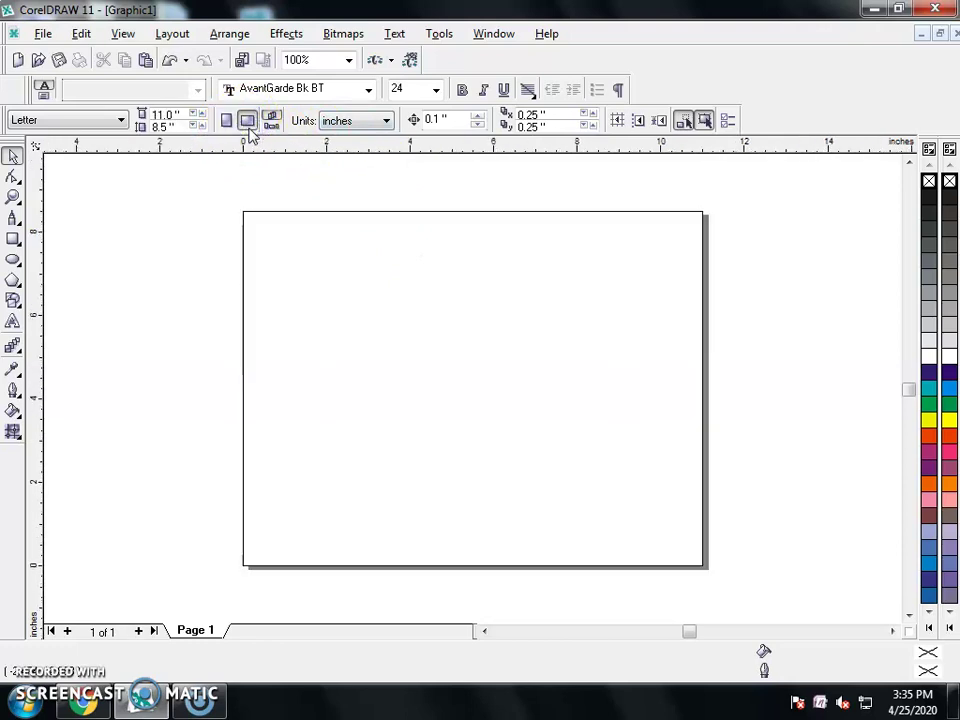
pyautogui.click(135, 302)
# Draw a closed downward-pointing triangle about 3.2 by 4.7 inches with the Pen tool near the page centre
pyautogui.click(11, 221)
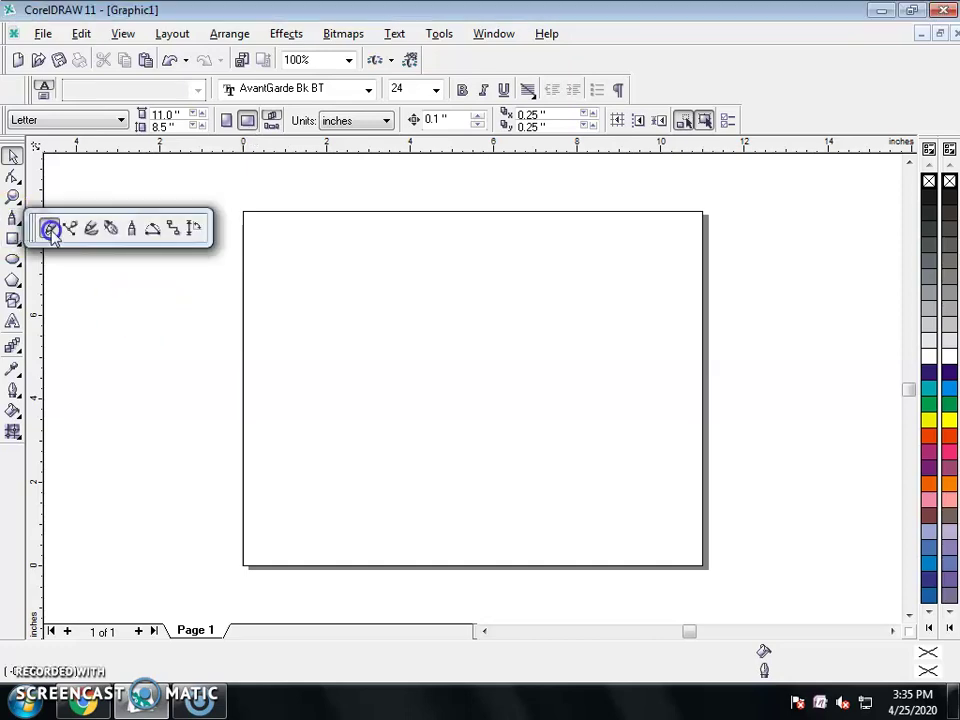
pyautogui.click(128, 238)
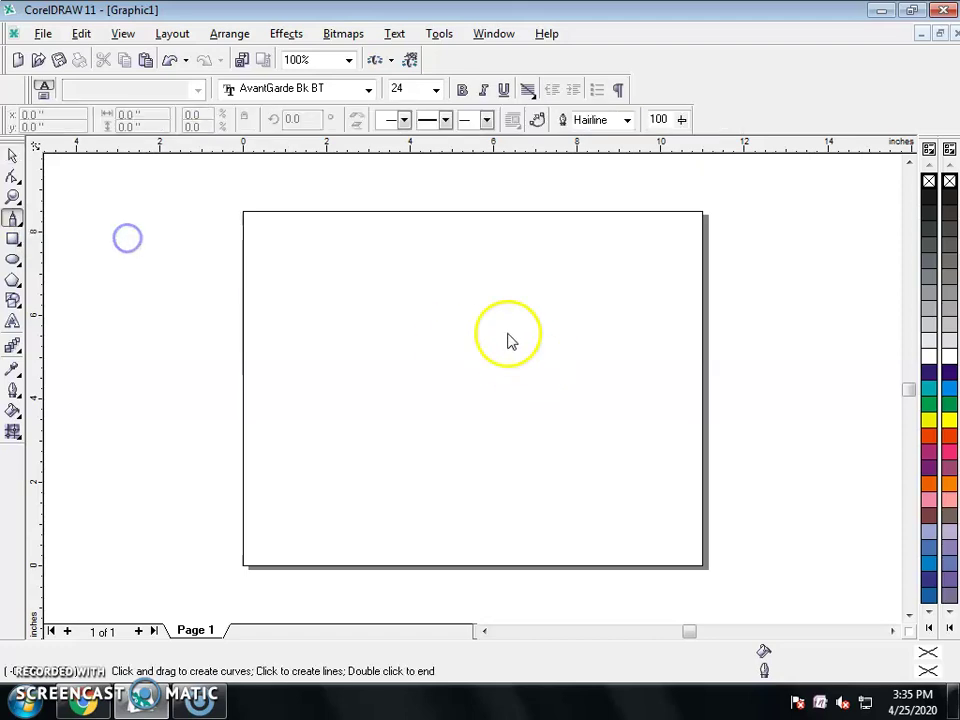
pyautogui.click(430, 274)
pyautogui.click(407, 273)
pyautogui.doubleClick(492, 468)
pyautogui.moveTo(553, 325); pyautogui.dragTo(539, 272)
pyautogui.click(407, 274)
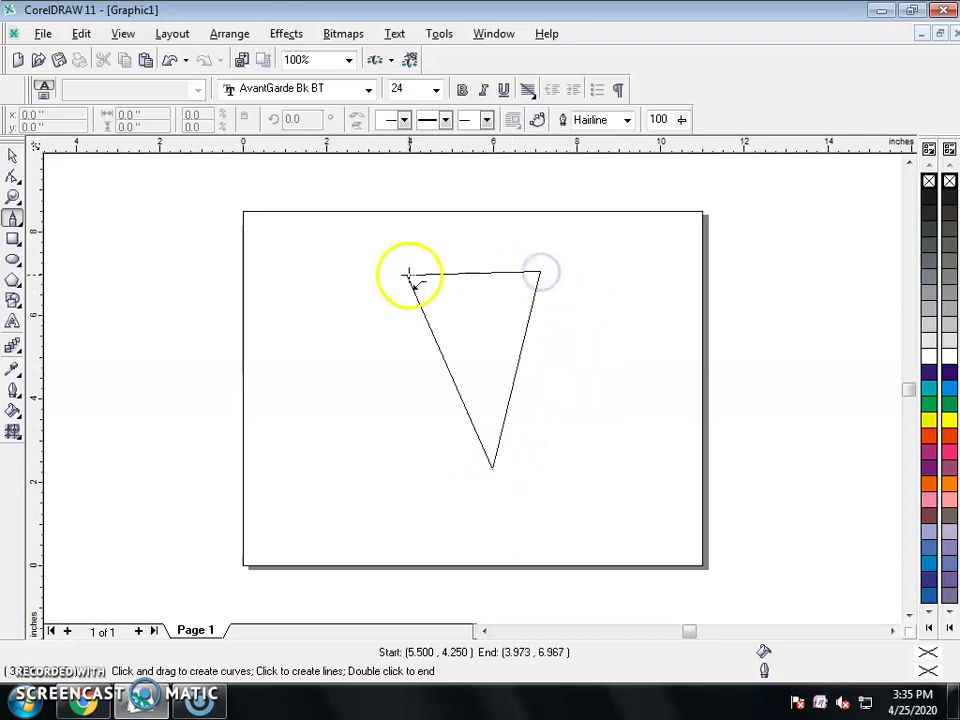
# Narrow the triangle to about 2 inches wide and reposition it near the page centre, rotated so its top edge is level
pyautogui.click(13, 157)
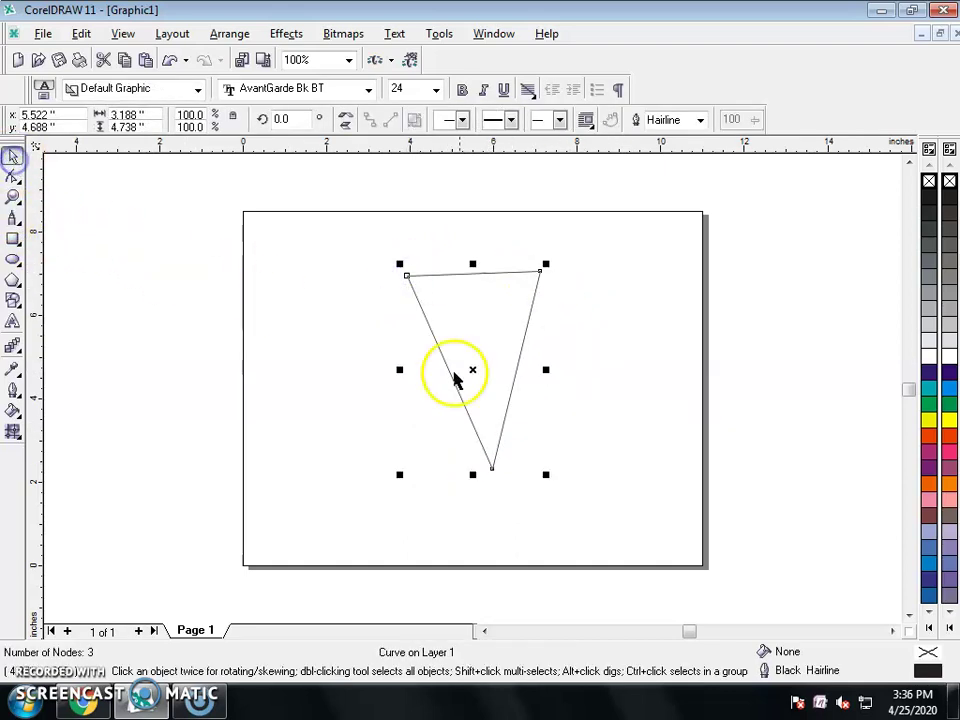
pyautogui.moveTo(399, 370); pyautogui.dragTo(448, 375)
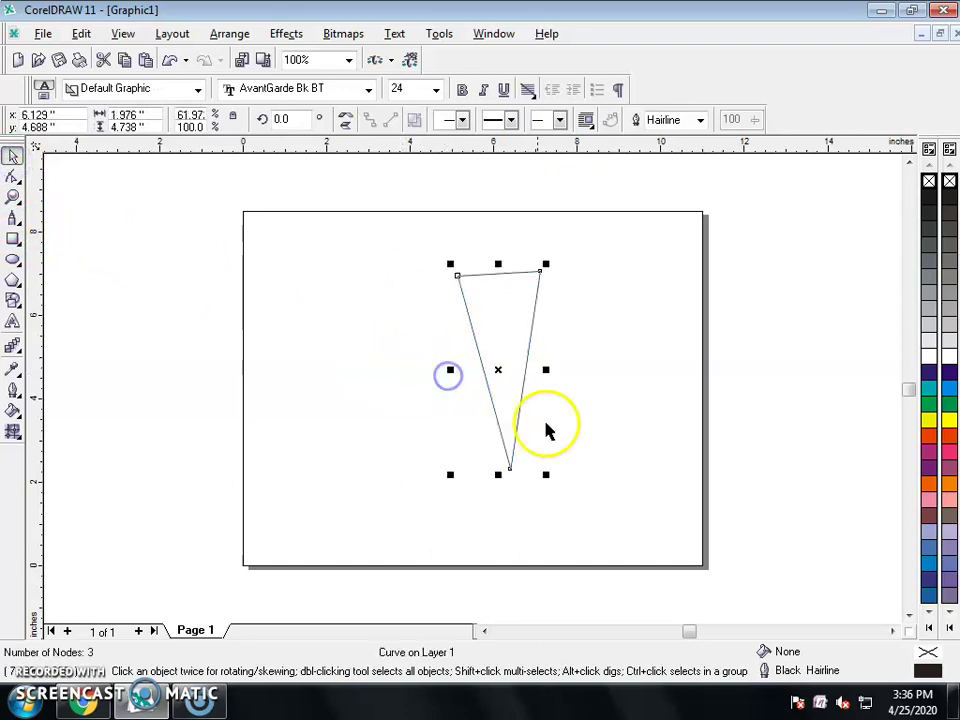
pyautogui.moveTo(512, 458); pyautogui.dragTo(448, 462)
pyautogui.moveTo(480, 381); pyautogui.dragTo(484, 381)
pyautogui.click(466, 318)
pyautogui.moveTo(485, 277); pyautogui.dragTo(490, 280)
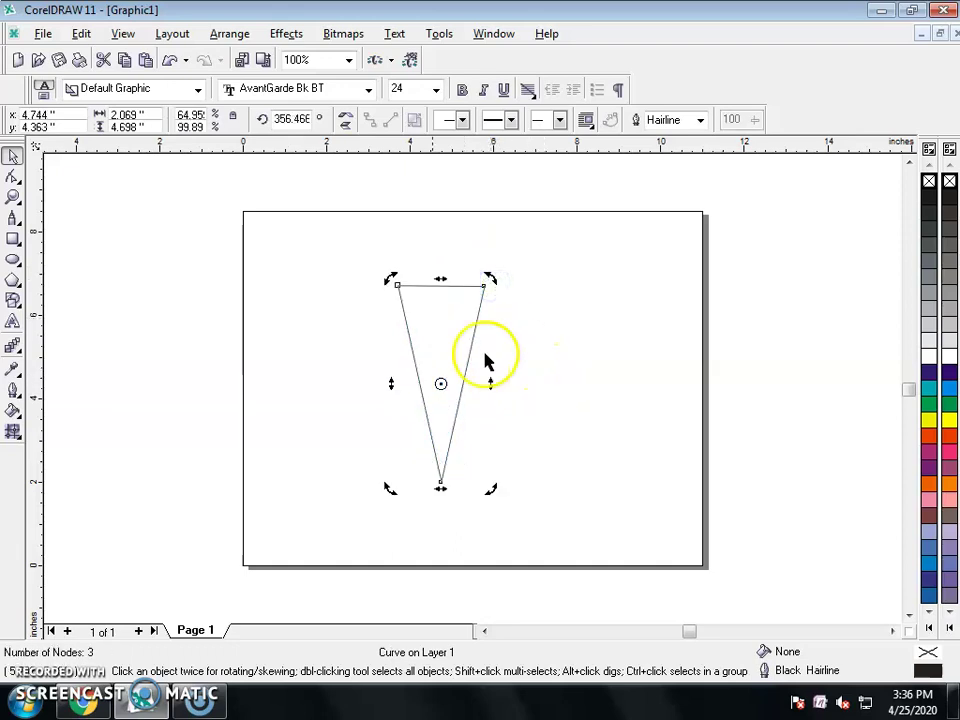
# Convert the triangle's top edge to a curve and bend it deeply downward between the two upper nodes
pyautogui.click(13, 196)
pyautogui.click(12, 177)
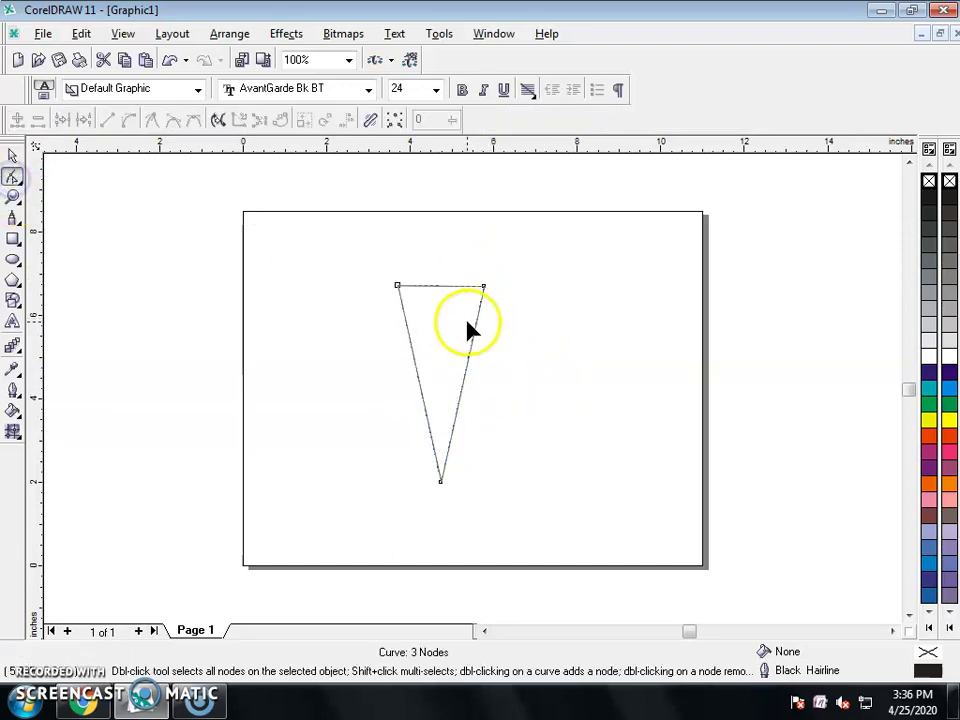
pyautogui.click(438, 288)
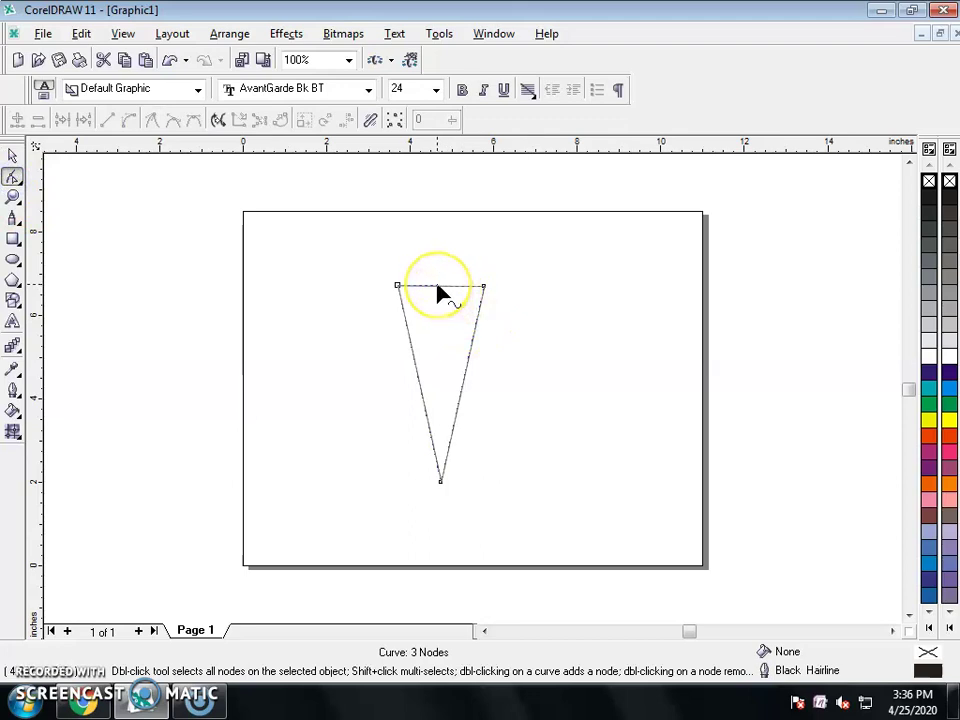
pyautogui.click(438, 287)
pyautogui.click(129, 121)
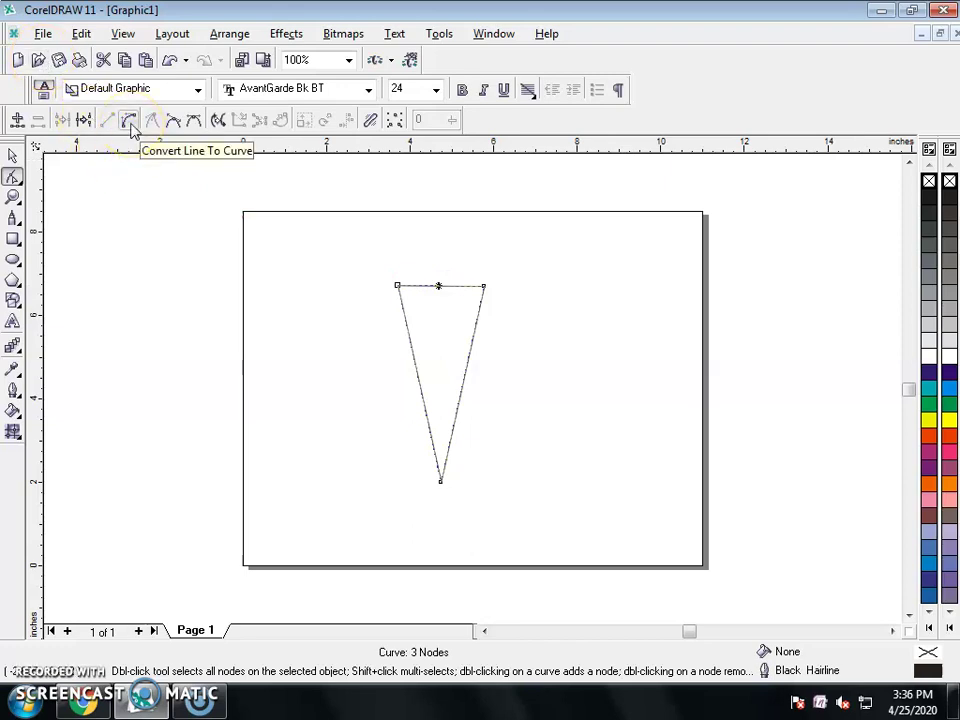
pyautogui.click(130, 122)
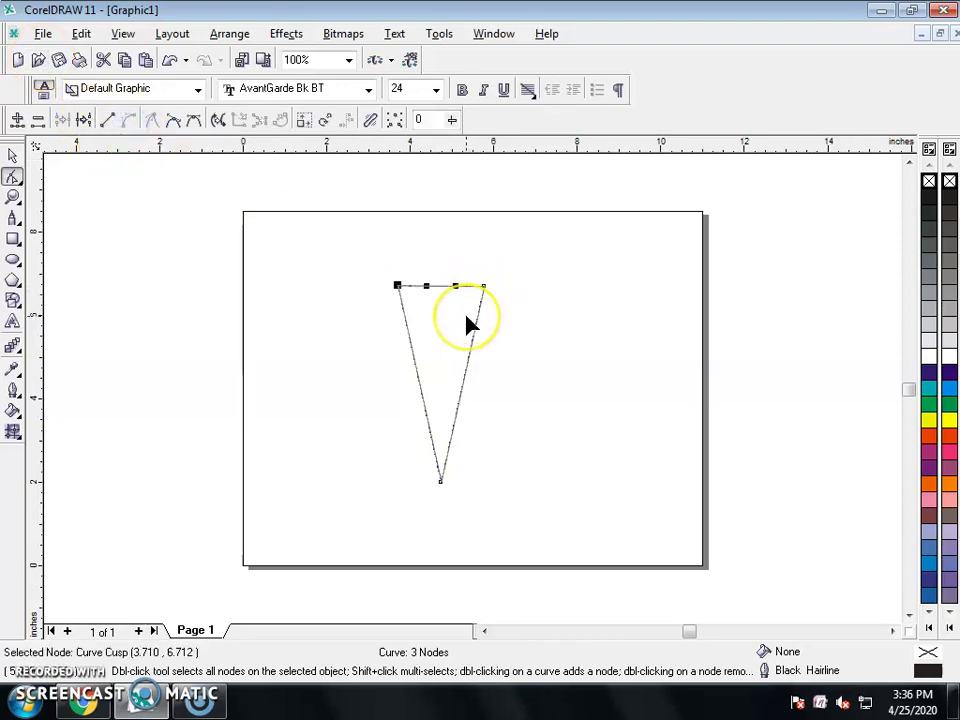
pyautogui.moveTo(452, 302); pyautogui.dragTo(433, 441)
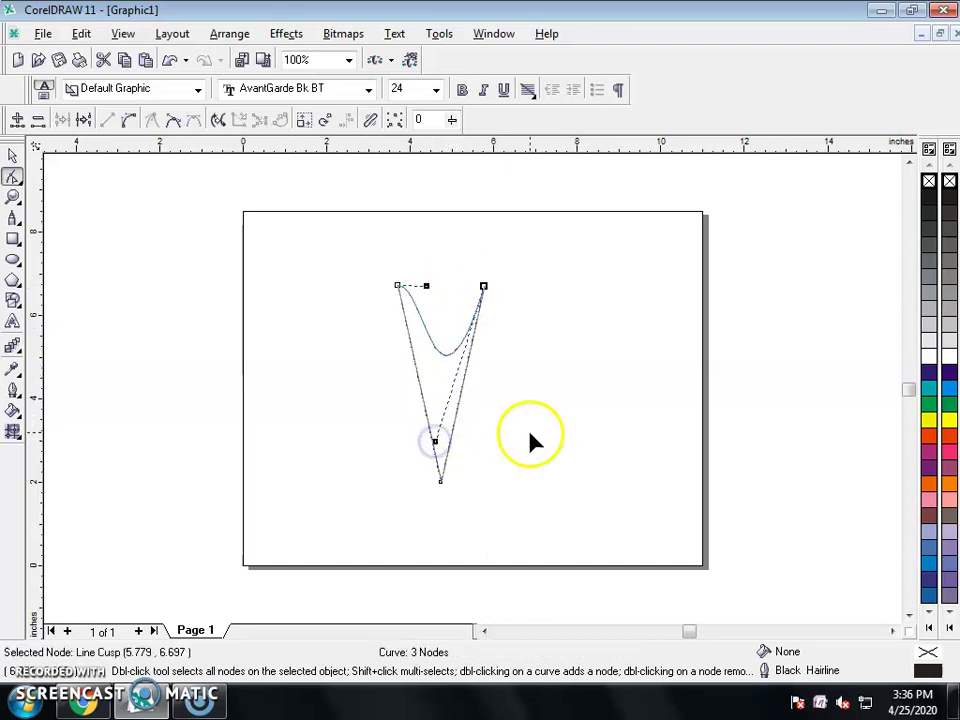
# Lower the triangle's upper-right node to about (5.67, 6.0) inches and adjust the dip of the curved top edge
pyautogui.moveTo(484, 287); pyautogui.dragTo(480, 316)
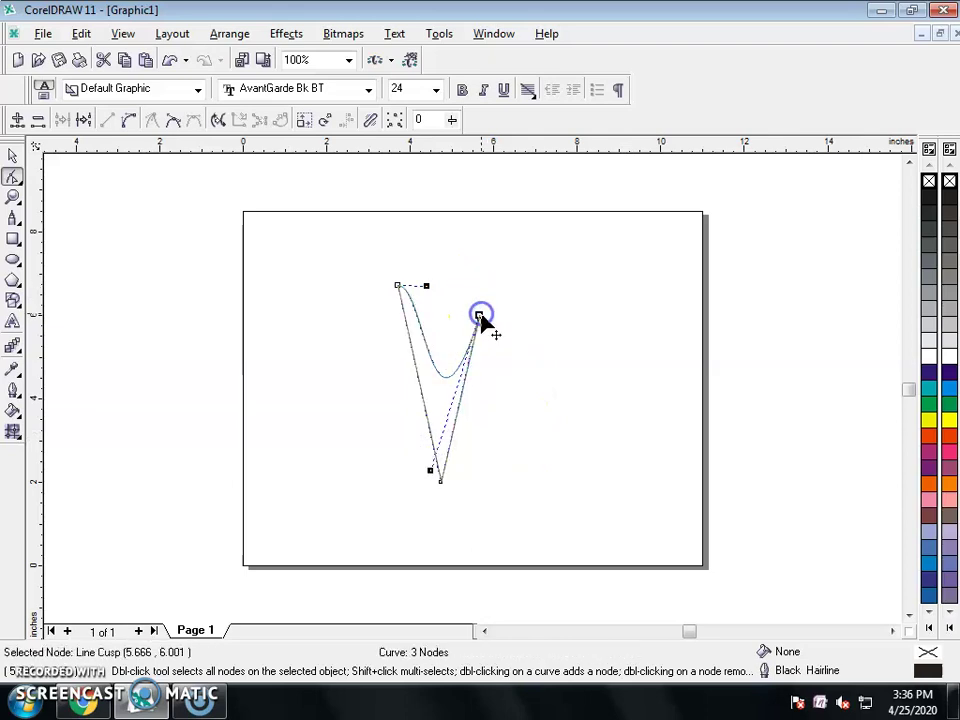
pyautogui.moveTo(440, 381); pyautogui.dragTo(438, 364)
pyautogui.click(480, 390)
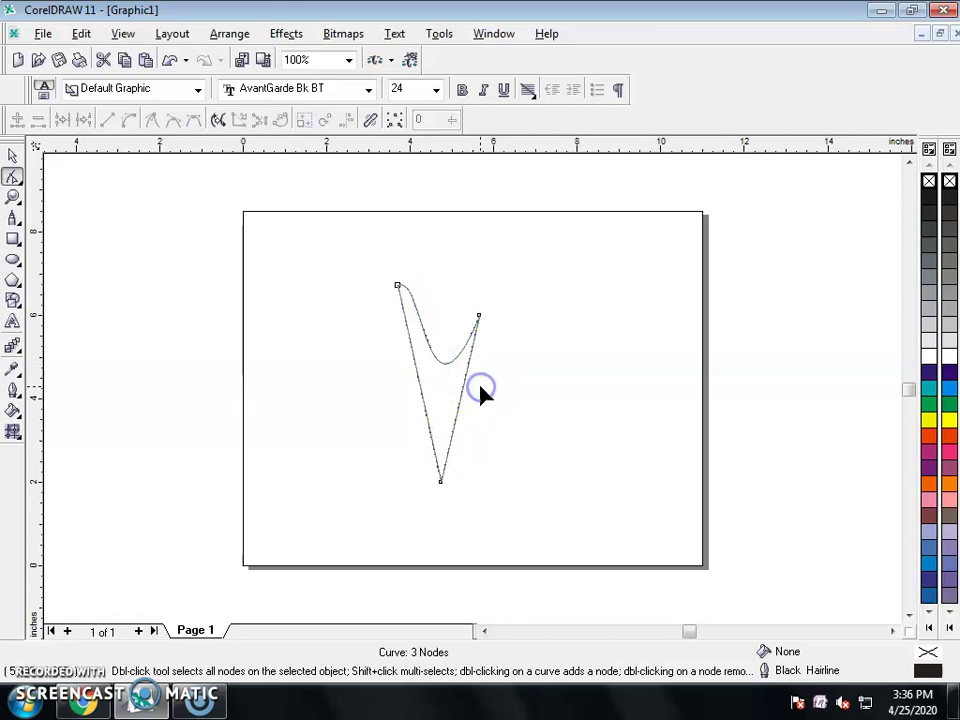
pyautogui.moveTo(408, 300); pyautogui.dragTo(411, 305)
pyautogui.click(485, 428)
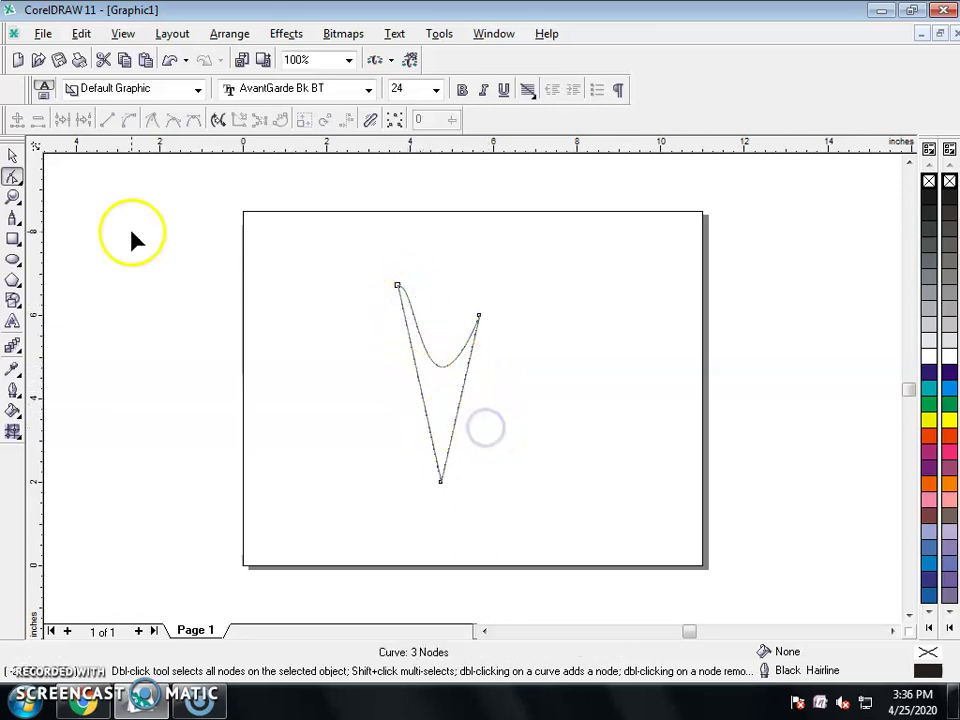
# Move the curved shape slightly higher and reduce it to about 1.38 by 3.88 inches
pyautogui.click(11, 152)
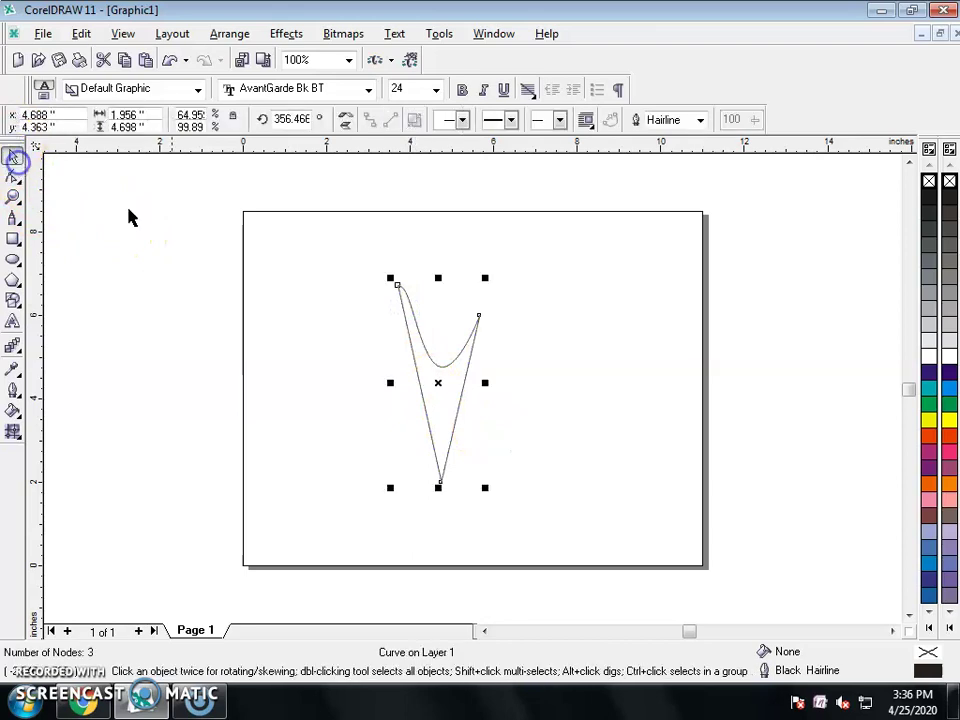
pyautogui.click(514, 437)
pyautogui.click(463, 410)
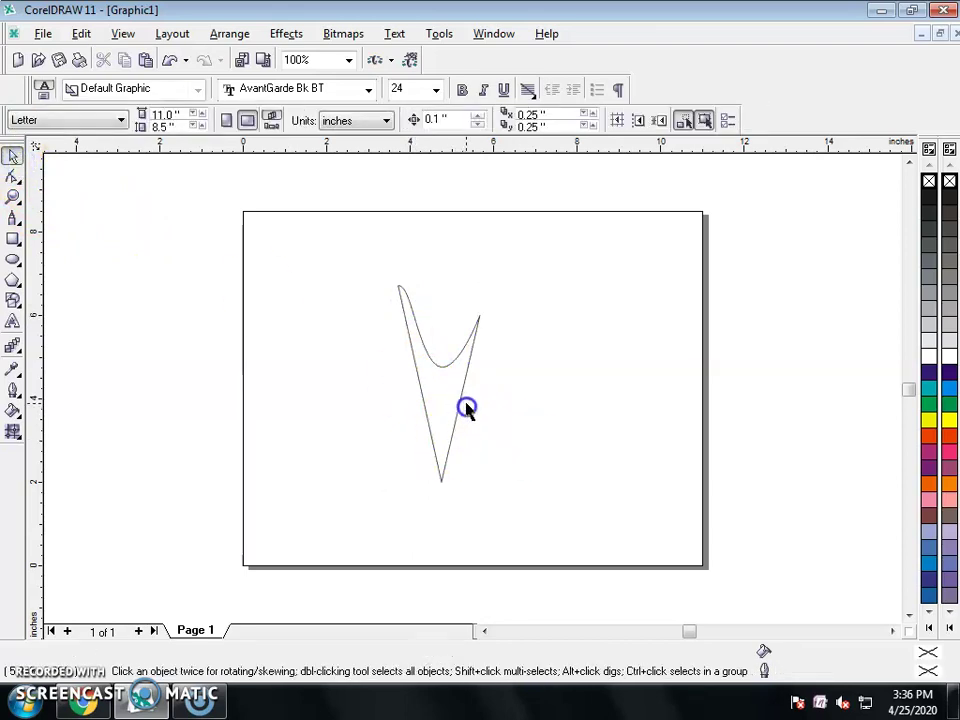
pyautogui.click(462, 404)
pyautogui.moveTo(486, 386); pyautogui.dragTo(476, 384)
pyautogui.click(420, 394)
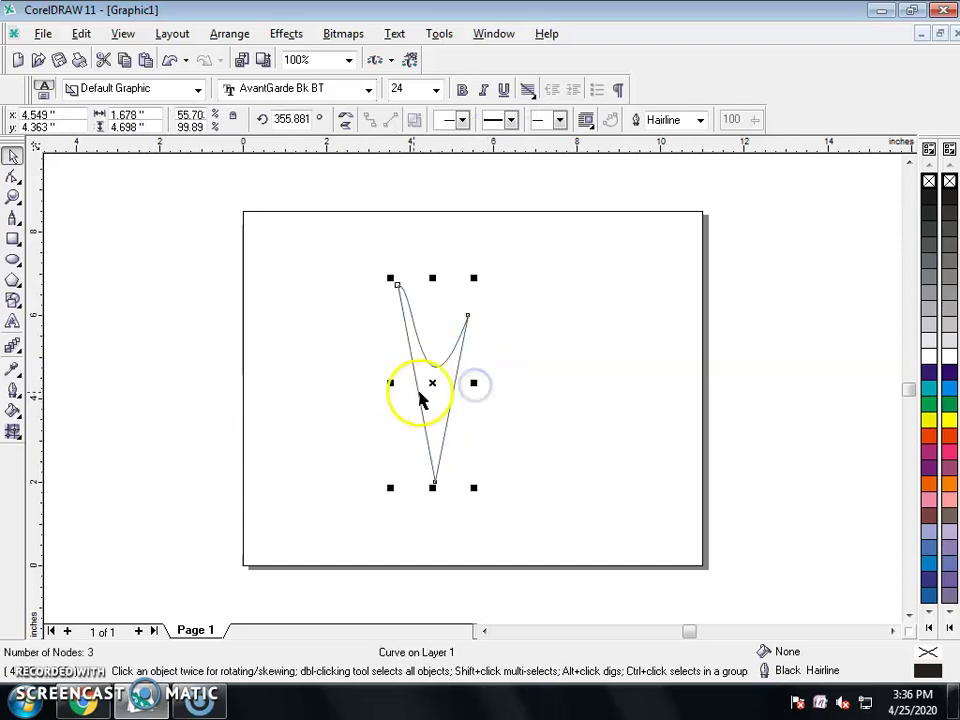
pyautogui.moveTo(418, 400); pyautogui.dragTo(427, 371)
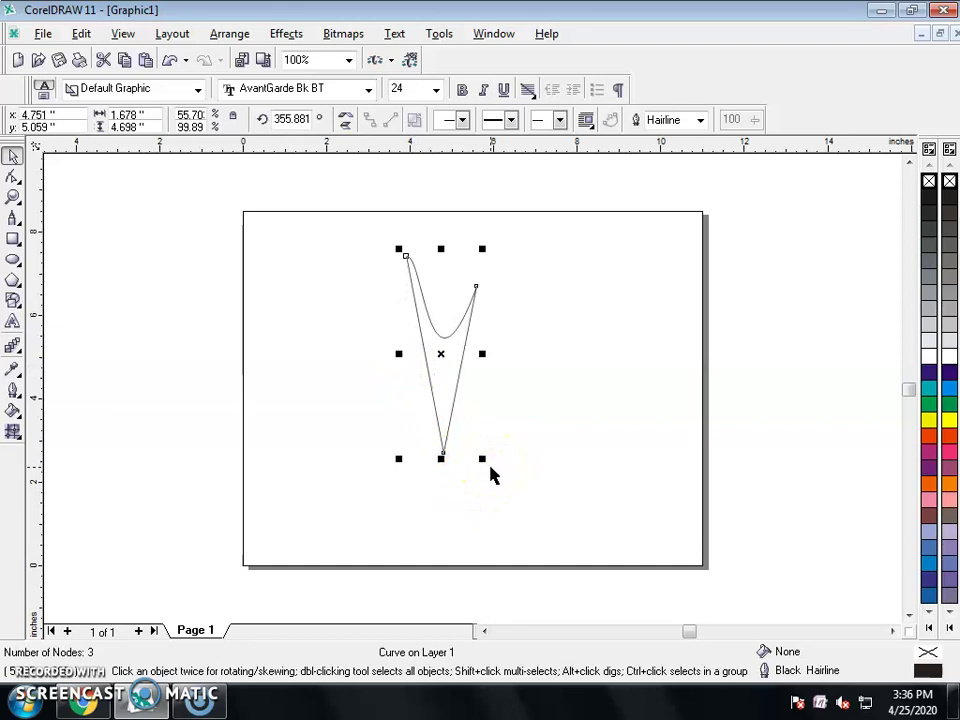
pyautogui.moveTo(483, 459); pyautogui.dragTo(471, 424)
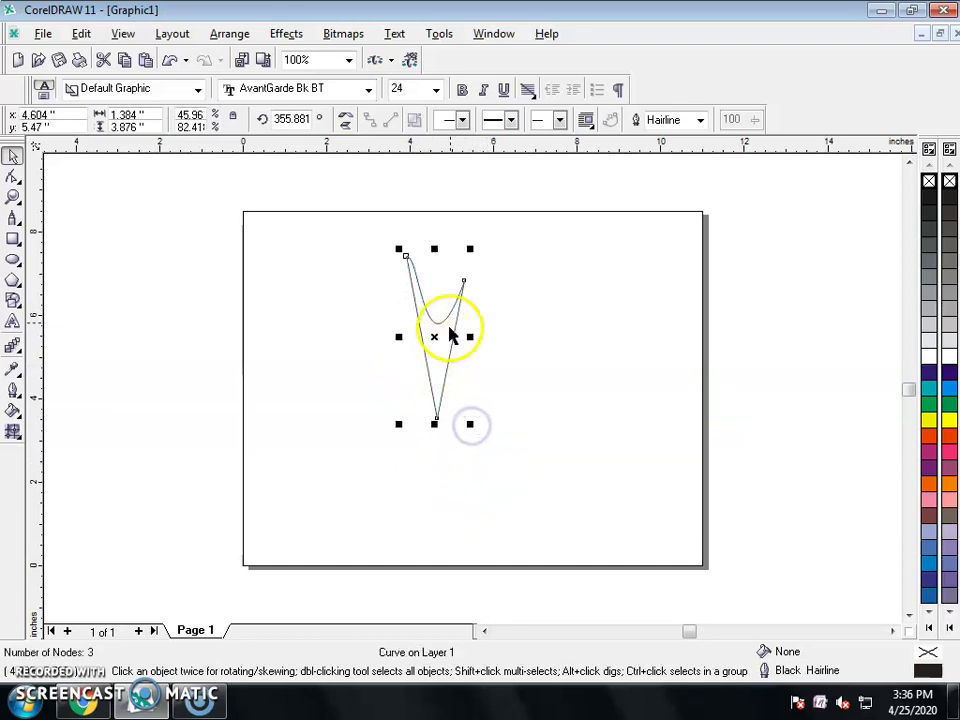
# Refine the curved top edge by shortening the upper-left node's handle and reshaping the dip
pyautogui.click(13, 176)
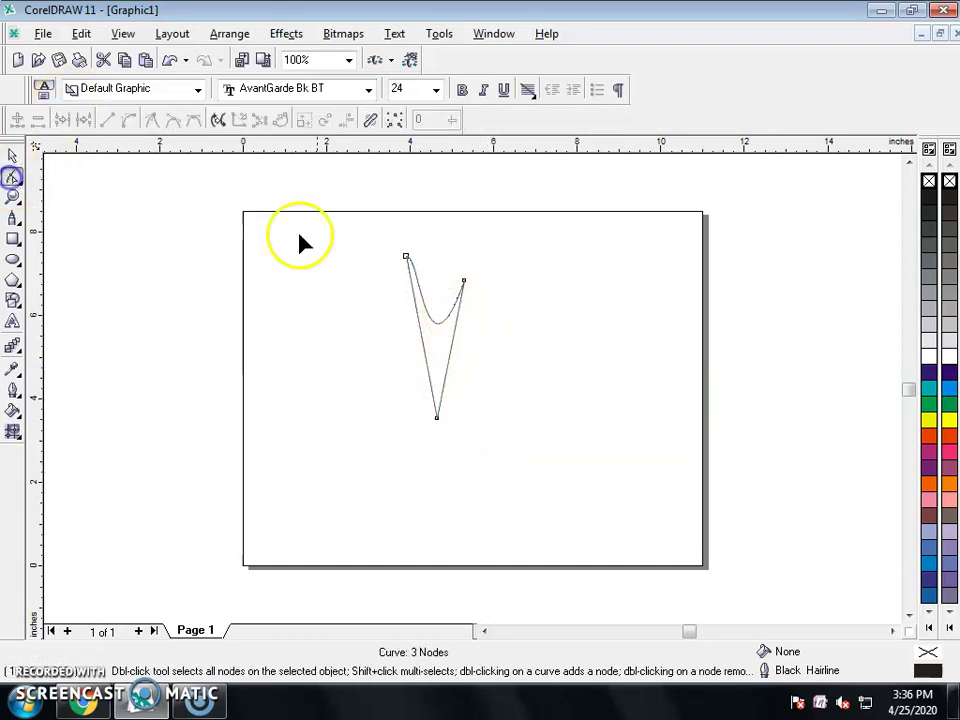
pyautogui.click(406, 256)
pyautogui.moveTo(435, 322); pyautogui.dragTo(438, 320)
pyautogui.moveTo(422, 250)
pyautogui.mouseDown()
pyautogui.moveTo(414, 262)
pyautogui.moveTo(422, 261)
pyautogui.mouseUp()
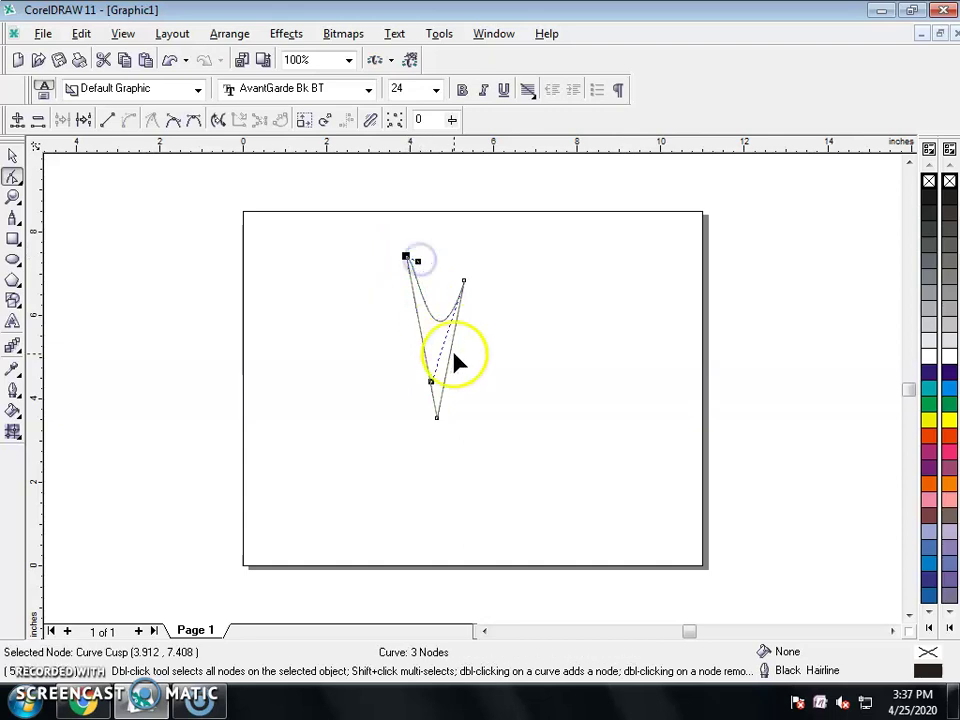
pyautogui.click(508, 328)
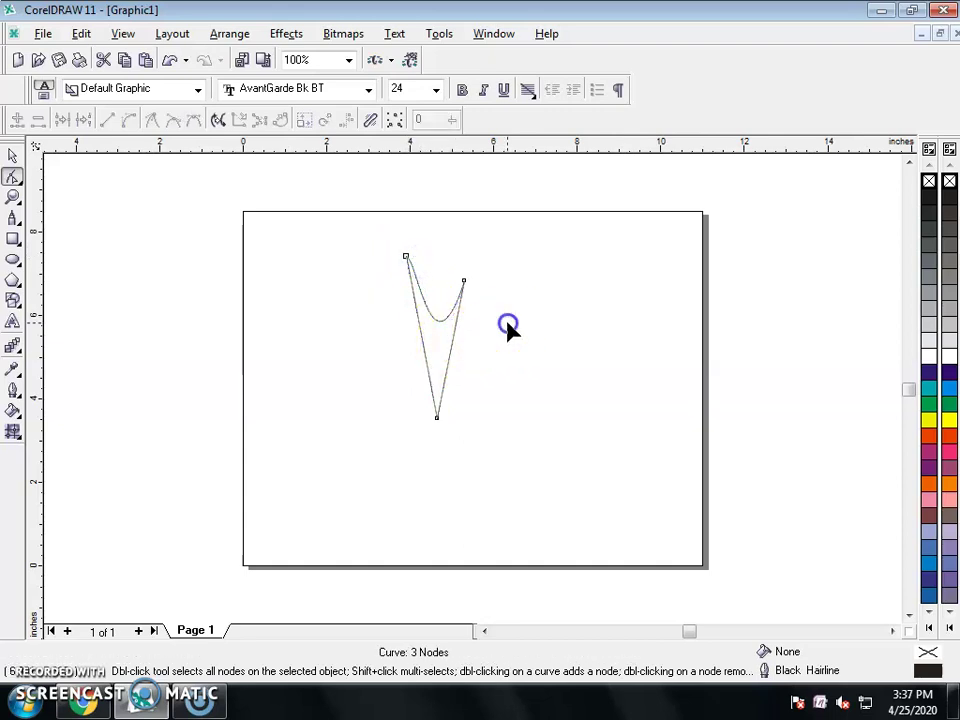
# Place the shape at the page's upper middle, about 1.28 by 3.58 inches, and fill it with magenta
pyautogui.click(13, 156)
pyautogui.moveTo(437, 403); pyautogui.dragTo(503, 379)
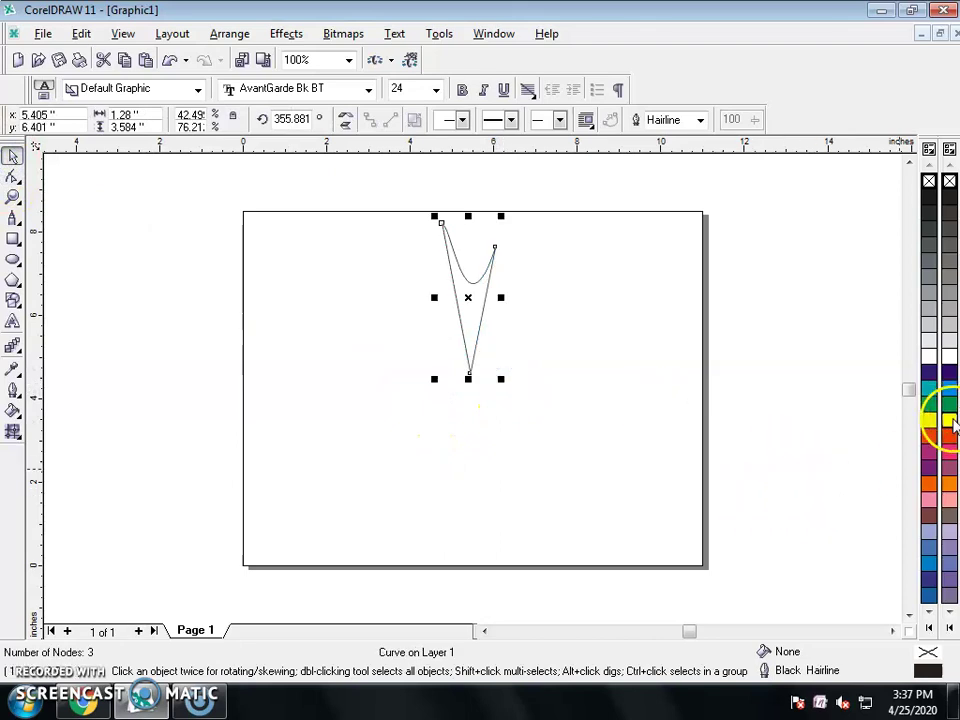
pyautogui.click(950, 452)
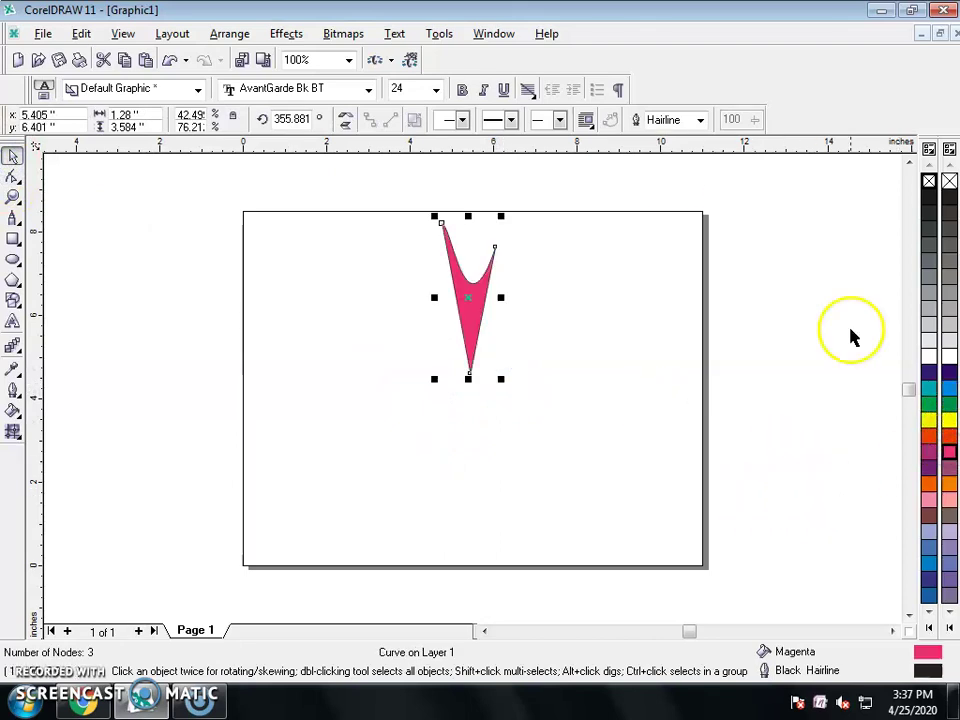
# Set the magenta shape's outline width to None
pyautogui.click(699, 120)
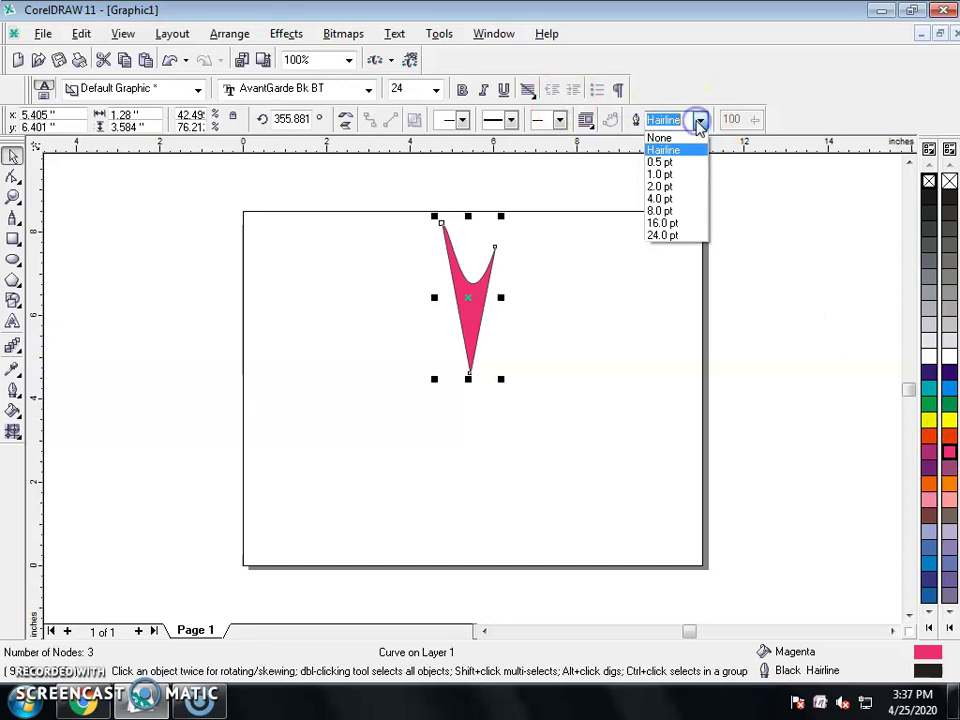
pyautogui.click(699, 121)
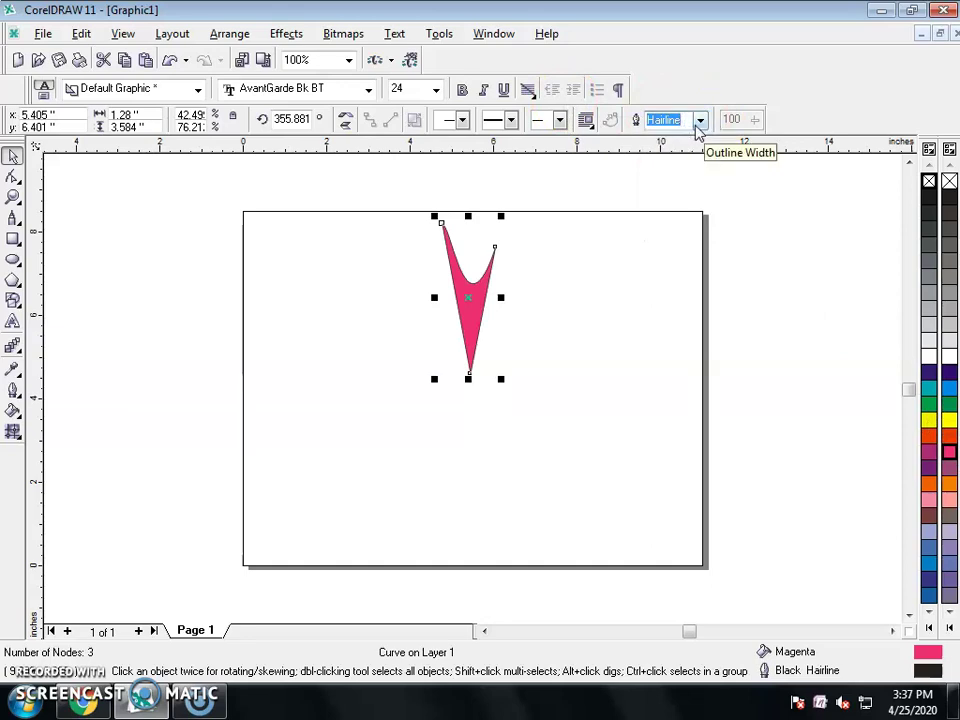
pyautogui.click(699, 120)
pyautogui.click(665, 136)
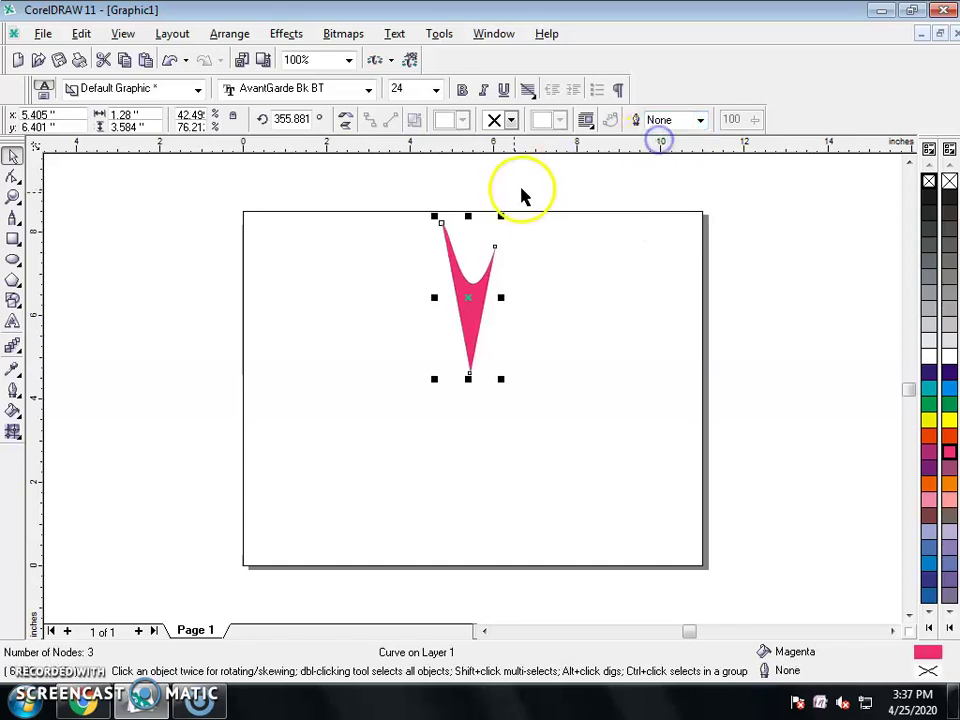
# Move the magenta shape's rotation centre to its bottom tip
pyautogui.click(471, 323)
pyautogui.moveTo(469, 300)
pyautogui.mouseDown()
pyautogui.moveTo(482, 384)
pyautogui.moveTo(470, 374)
pyautogui.mouseUp()
pyautogui.moveTo(516, 235); pyautogui.dragTo(538, 270)
pyautogui.hotkey('ctrl', 'z')
pyautogui.moveTo(508, 214); pyautogui.dragTo(548, 255)
pyautogui.hotkey('ctrl', 'z')
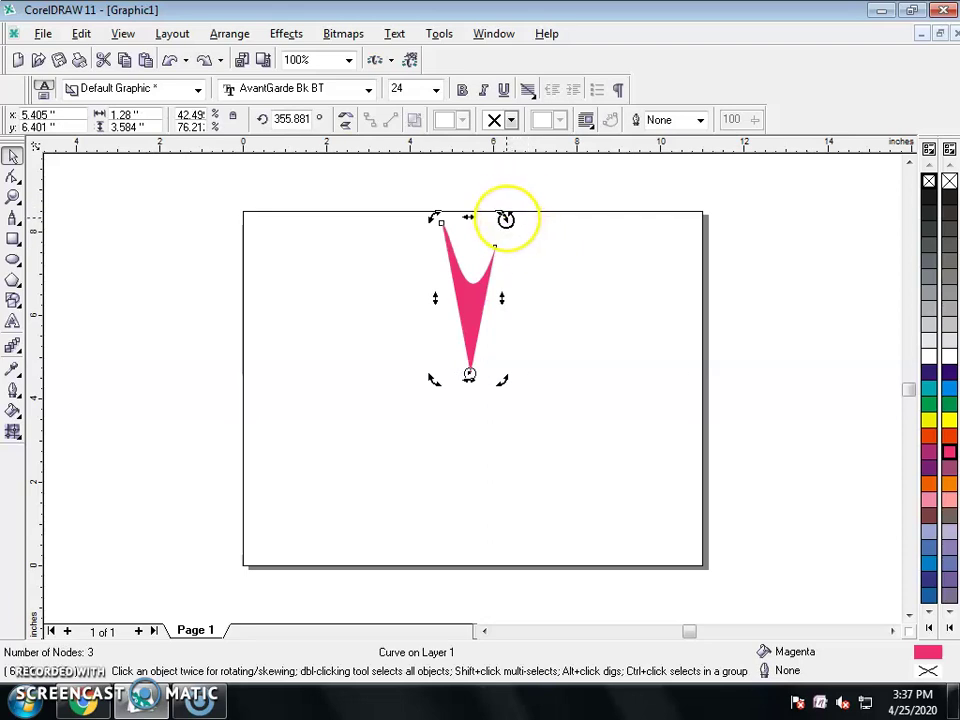
# Add two copies rotated clockwise around the bottom tip, one at about 333.7° filled cyan and one at about 311.6° filled yellow
pyautogui.moveTo(505, 219); pyautogui.dragTo(550, 255)
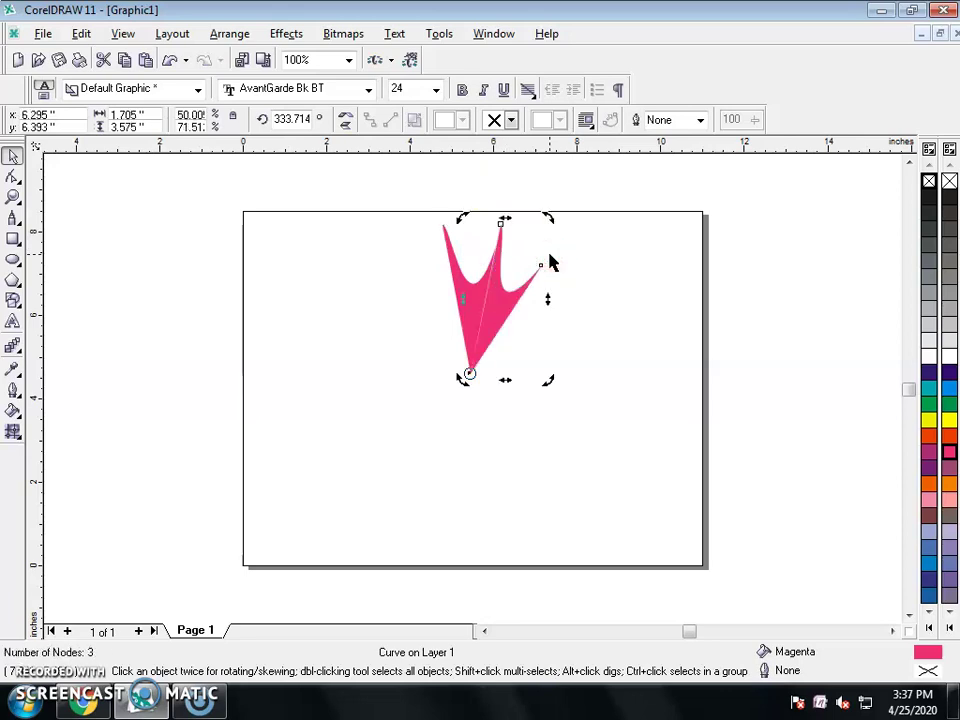
pyautogui.click(930, 421)
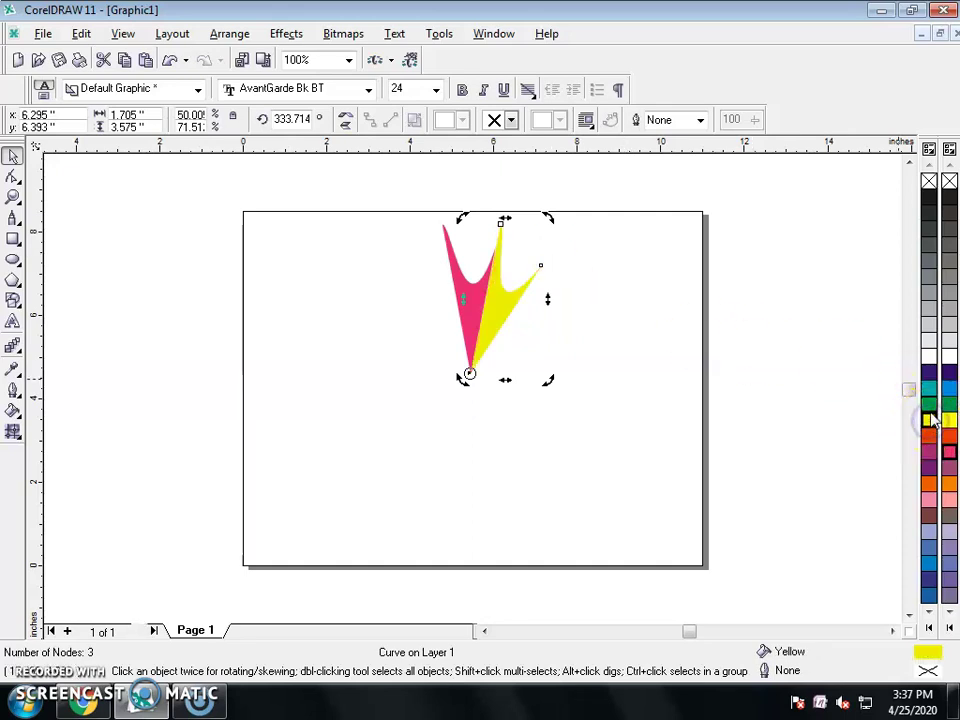
pyautogui.click(928, 389)
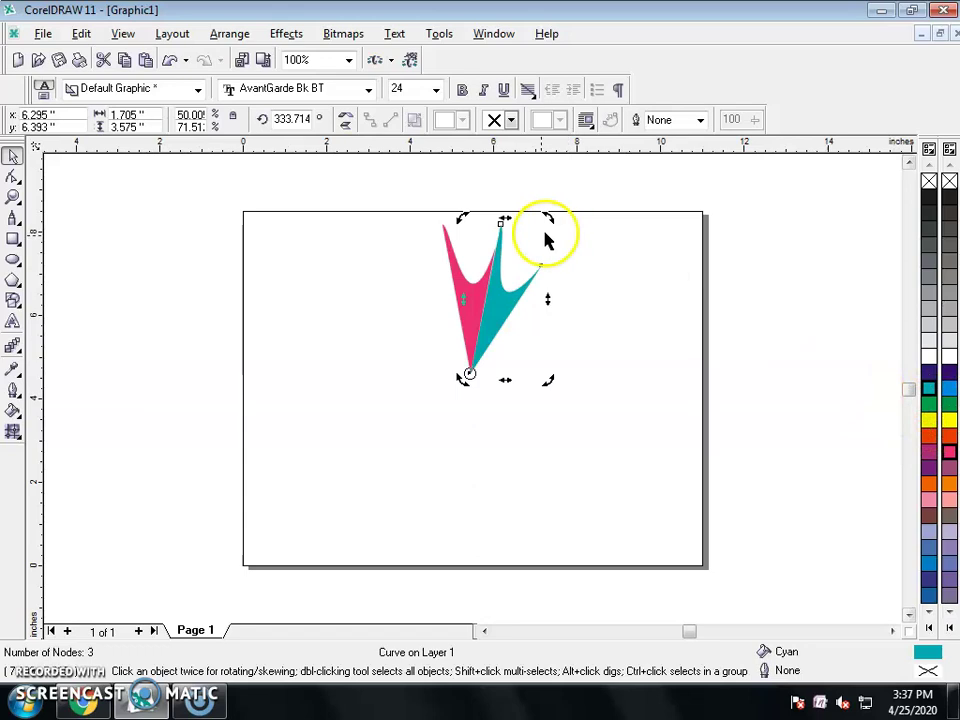
pyautogui.moveTo(553, 220); pyautogui.dragTo(581, 240)
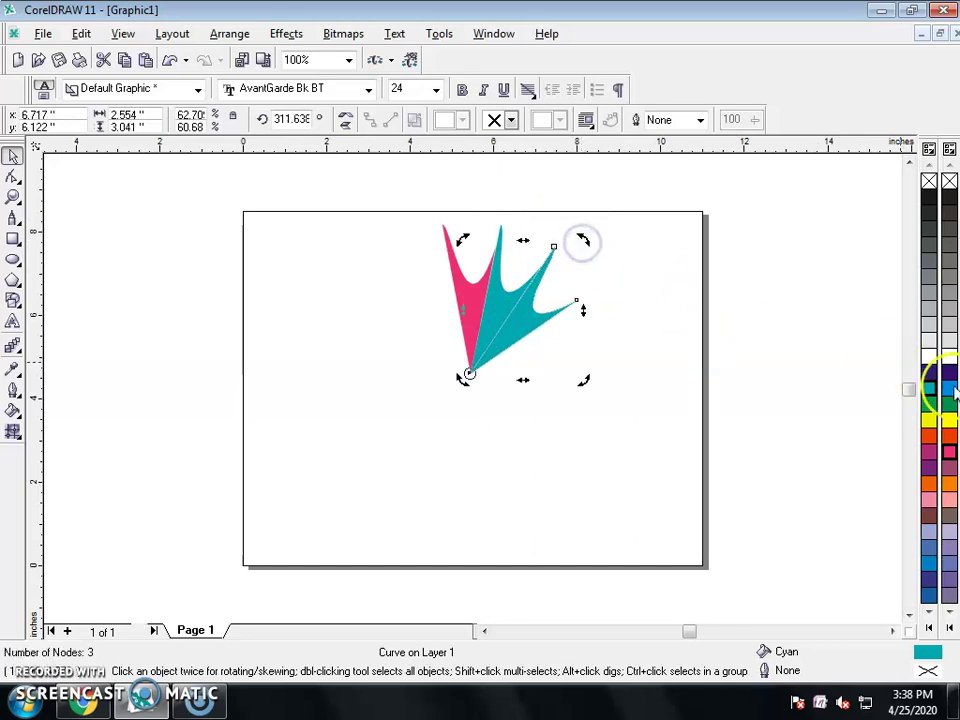
pyautogui.click(945, 420)
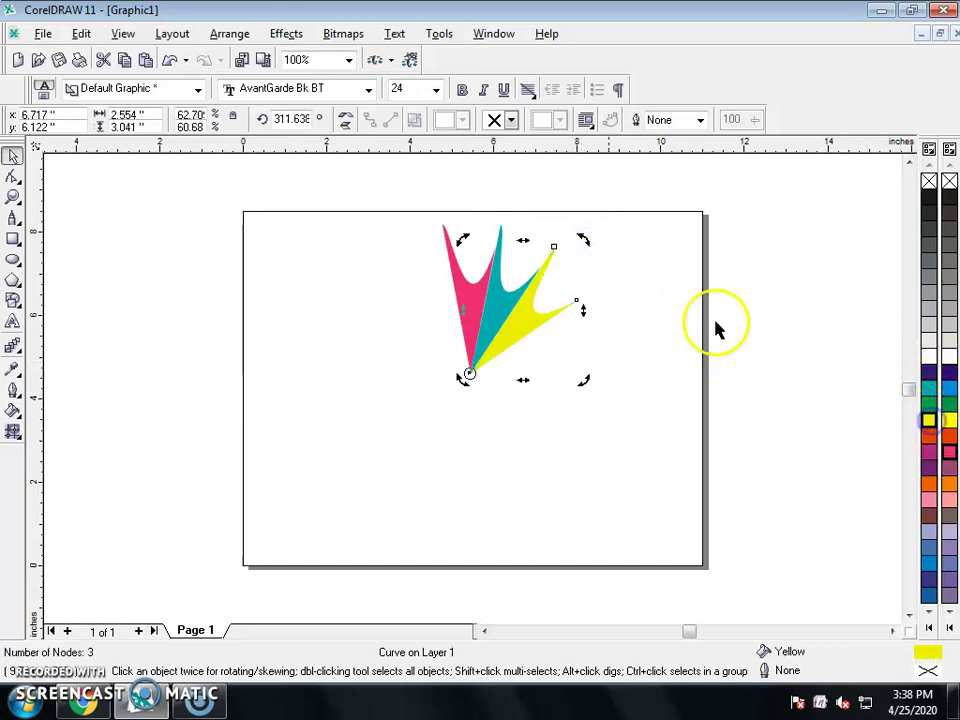
# Add two blue rotated copies around the tip, one beside the yellow petal and one beside the magenta petal at about 17.6°
pyautogui.moveTo(580, 242); pyautogui.dragTo(395, 283)
pyautogui.click(947, 375)
pyautogui.moveTo(407, 285); pyautogui.dragTo(413, 288)
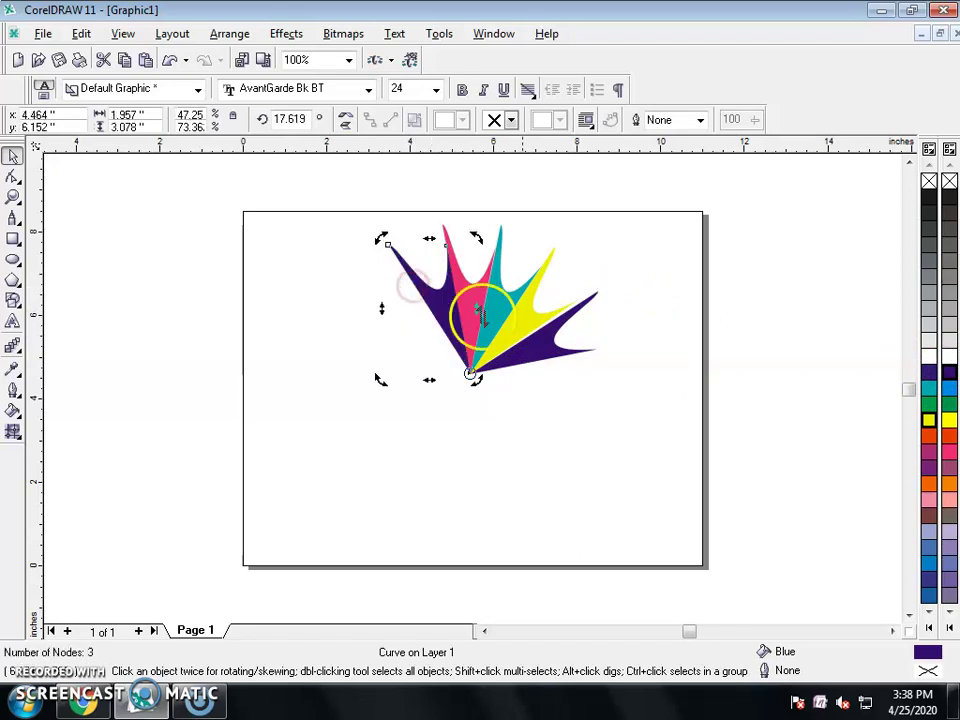
# Fill the blue petal next to the magenta one with purple, and add a rotated copy at about 39° filled red
pyautogui.click(929, 470)
pyautogui.moveTo(382, 243); pyautogui.dragTo(364, 300)
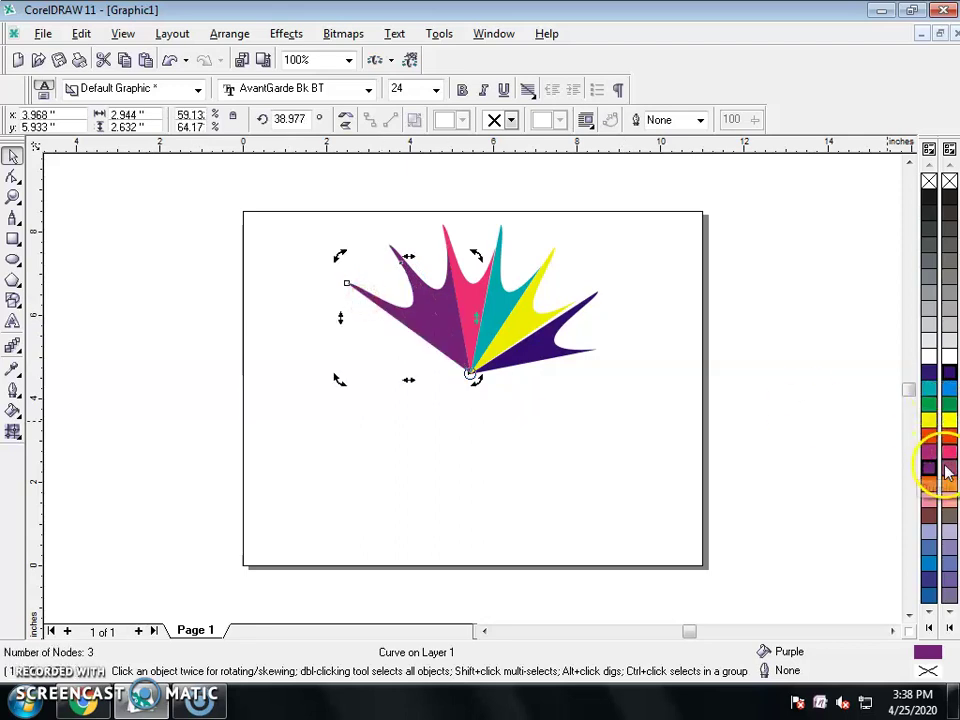
pyautogui.click(929, 436)
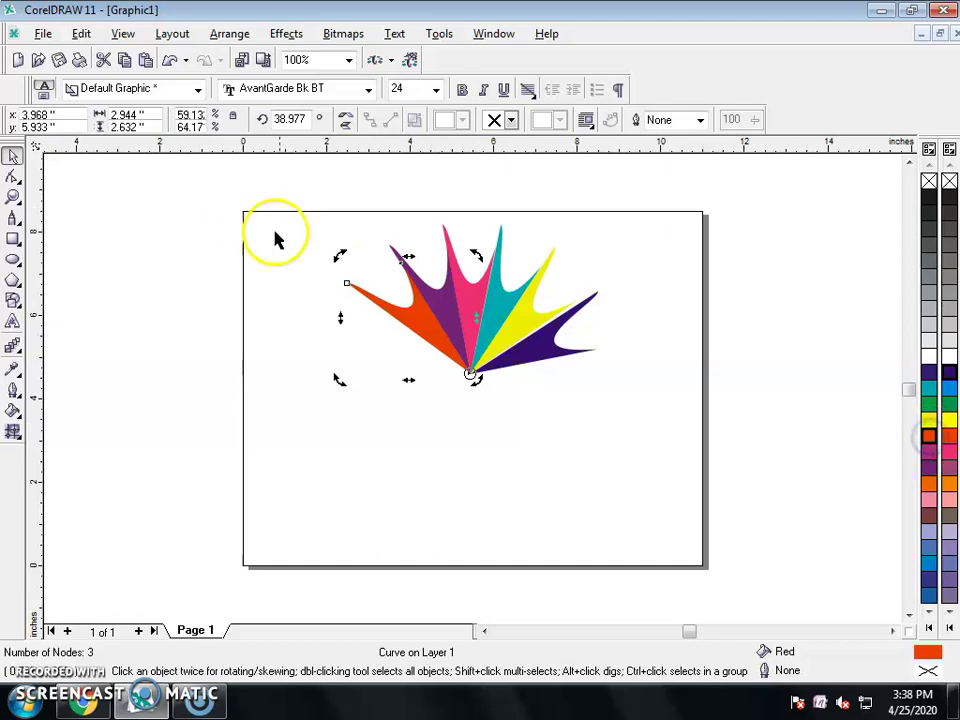
# Add two more rotated copies around the tip, one at about 60.9° filled cyan and one at about 82° filled green
pyautogui.moveTo(342, 257); pyautogui.dragTo(318, 317)
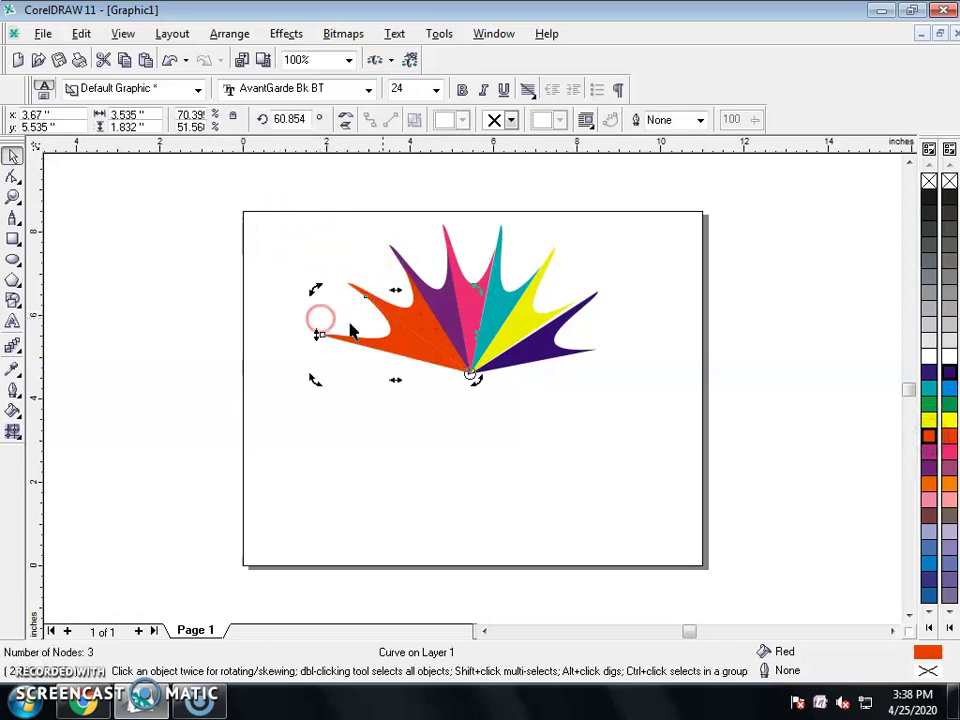
pyautogui.click(950, 394)
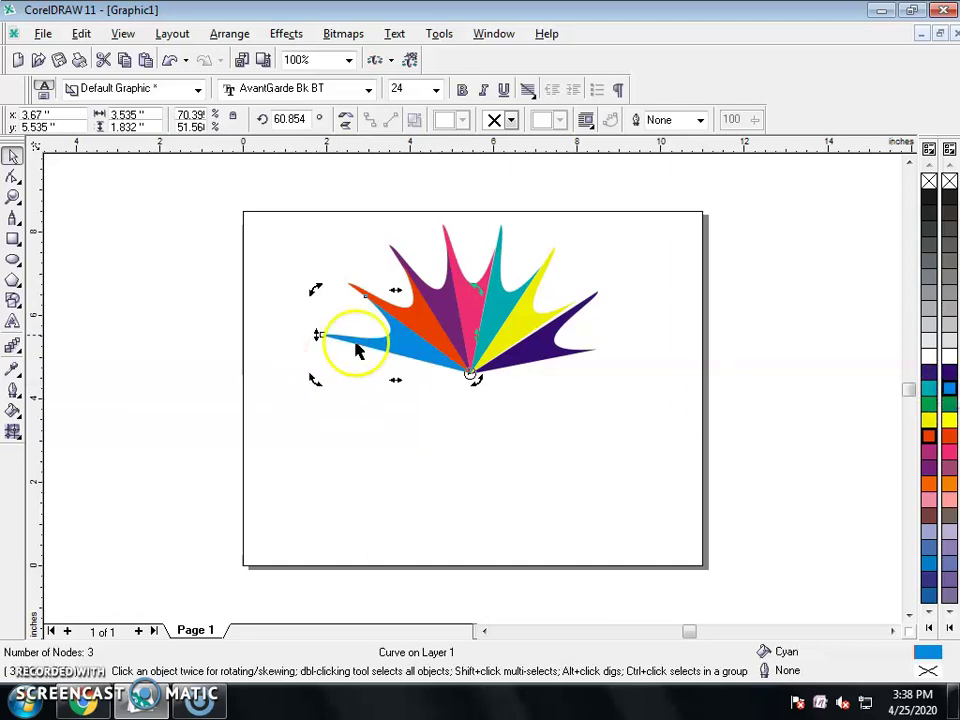
pyautogui.moveTo(315, 379); pyautogui.dragTo(336, 437)
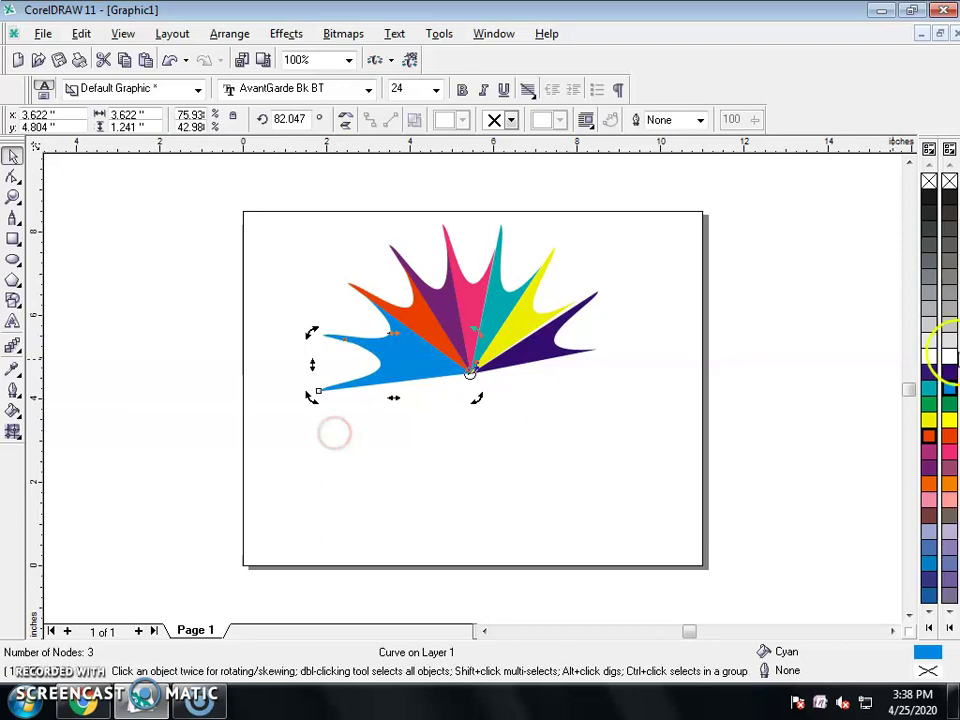
pyautogui.click(947, 406)
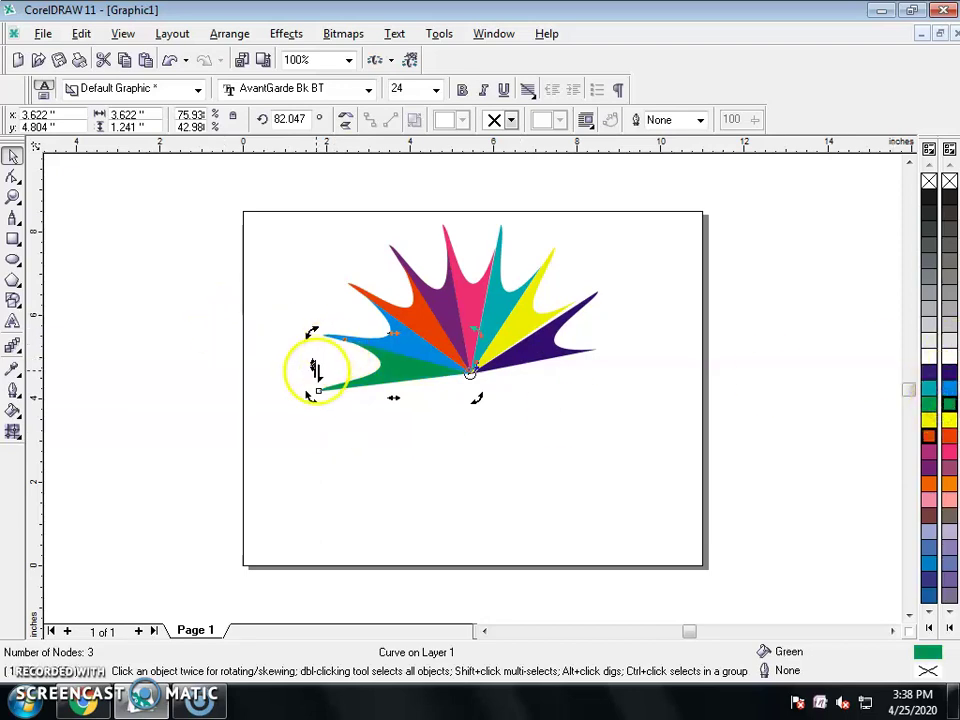
# Add a rotated copy of the green petal at about 265.9°, beyond the blue petal, and fill it orange
pyautogui.moveTo(309, 335); pyautogui.dragTo(575, 396)
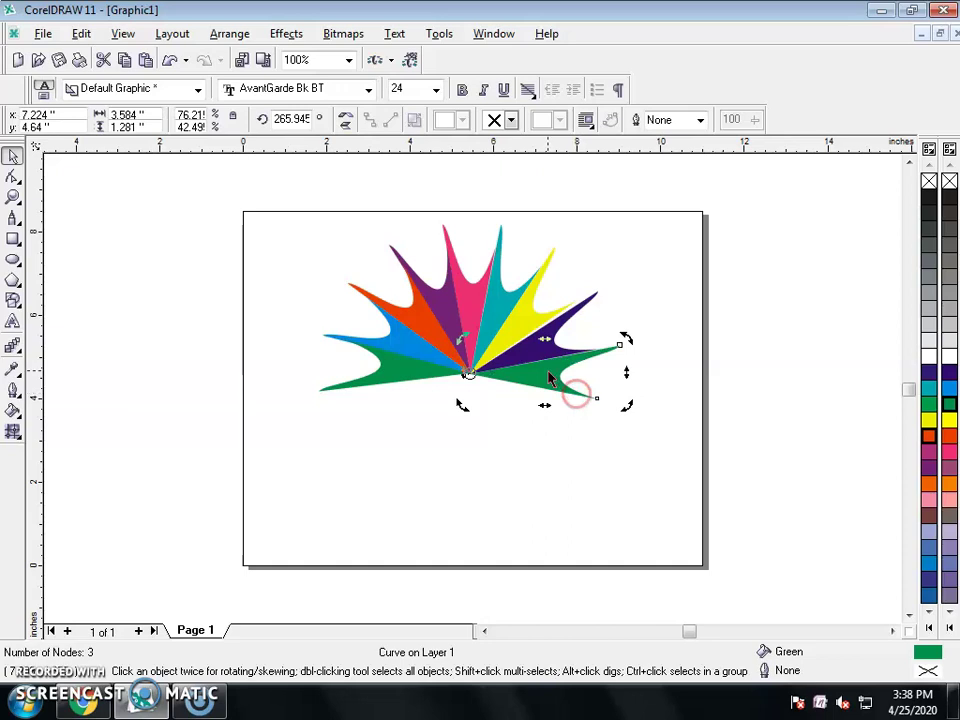
pyautogui.click(948, 453)
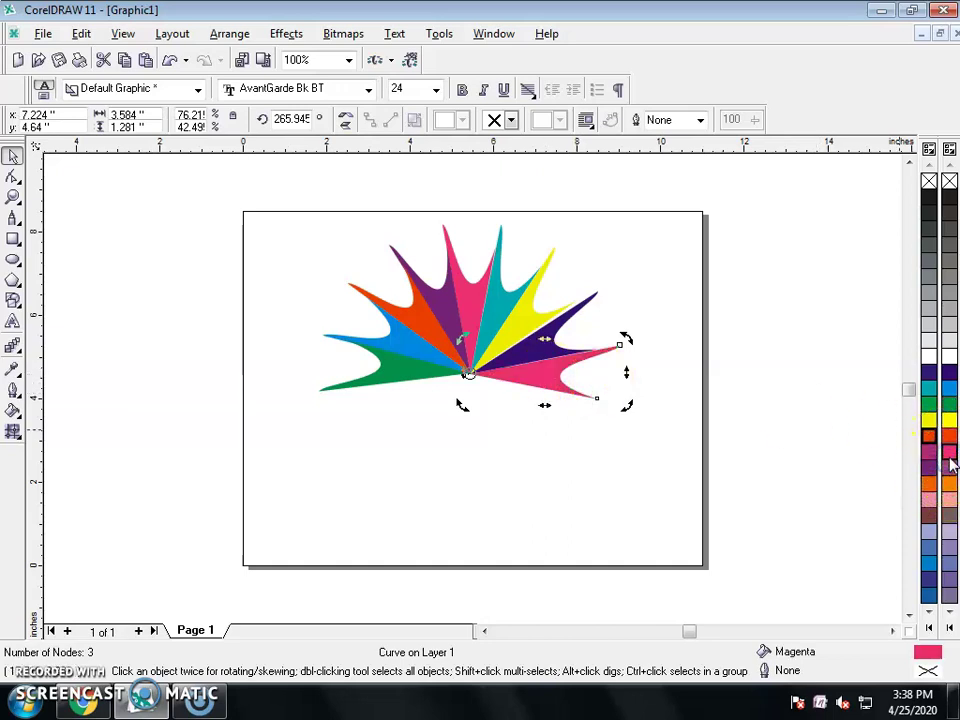
pyautogui.click(950, 484)
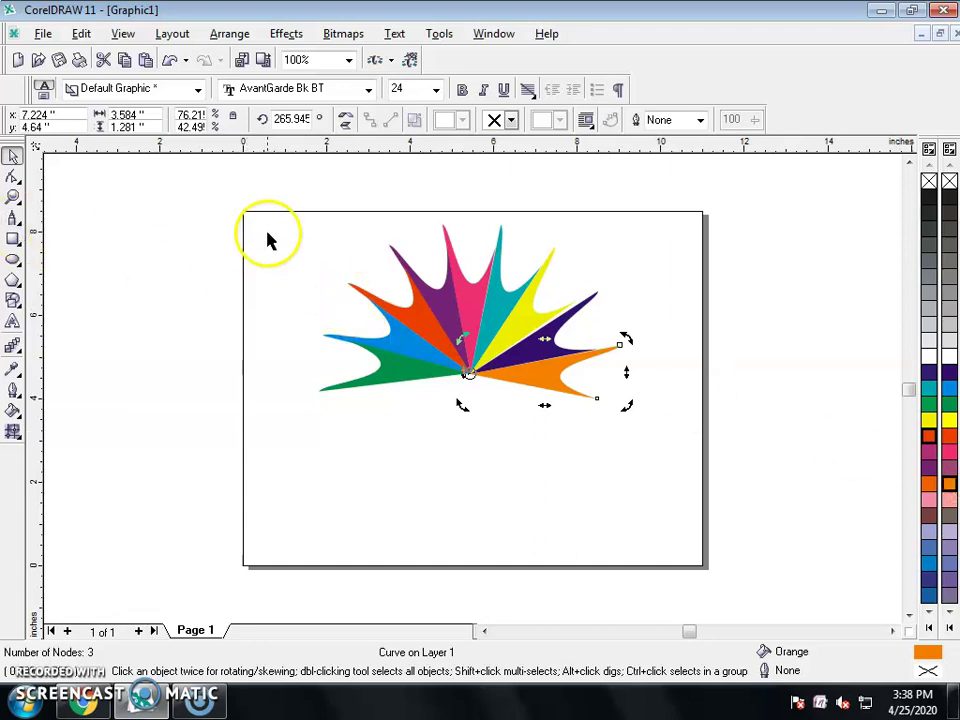
# Select all nine petals and move their common rotation centre to the shared tip
pyautogui.moveTo(289, 214)
pyautogui.mouseDown()
pyautogui.moveTo(615, 461)
pyautogui.moveTo(645, 495)
pyautogui.mouseUp()
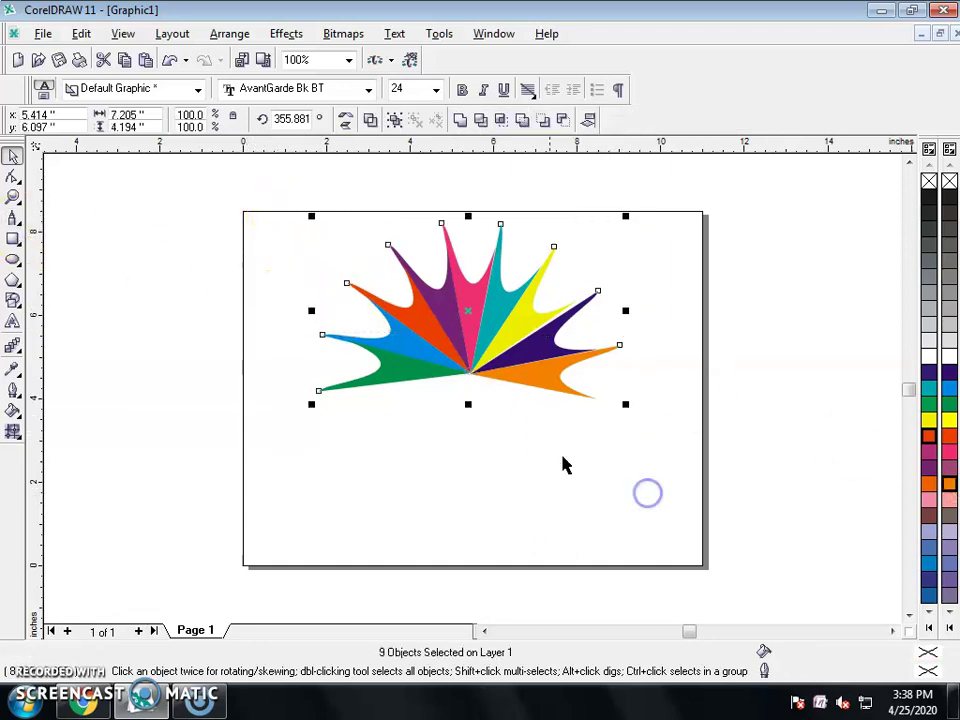
pyautogui.click(472, 337)
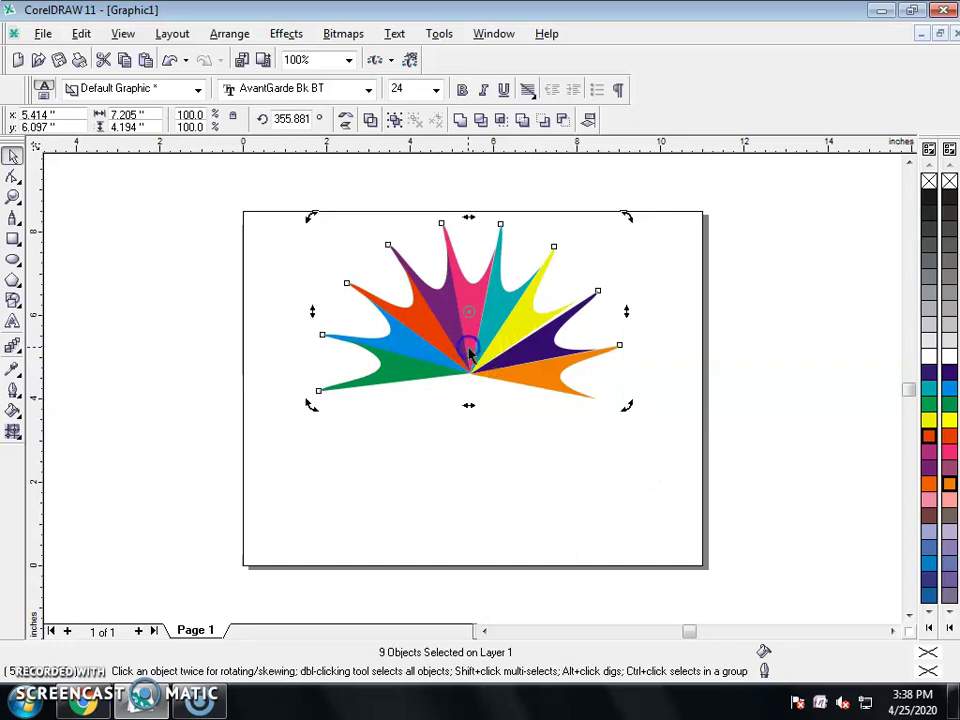
pyautogui.moveTo(469, 311); pyautogui.dragTo(469, 367)
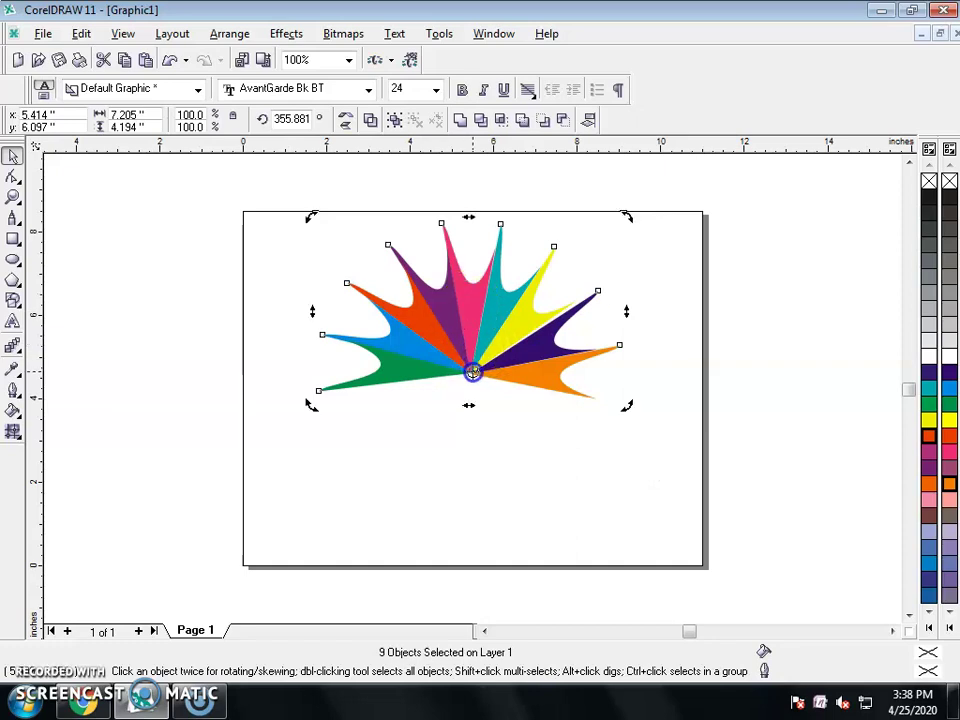
# Add five rotated copies of the nine-petal fan around the shared tip to form a full starburst
pyautogui.moveTo(627, 218); pyautogui.dragTo(489, 423)
pyautogui.moveTo(632, 222); pyautogui.dragTo(468, 394)
pyautogui.moveTo(520, 222); pyautogui.dragTo(600, 398)
pyautogui.moveTo(615, 222); pyautogui.dragTo(461, 521)
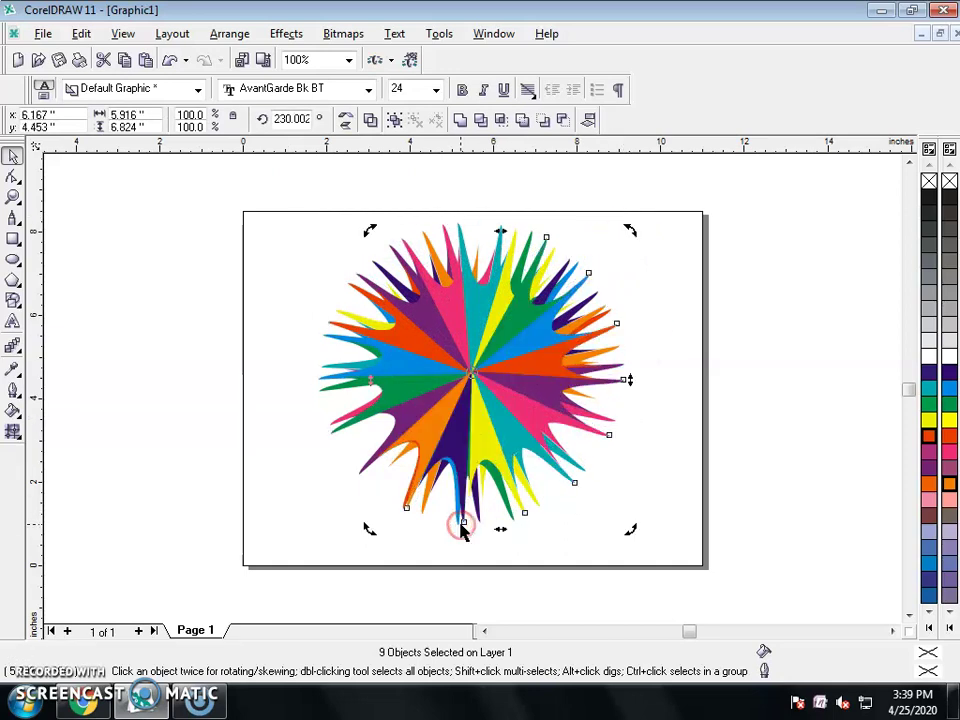
pyautogui.moveTo(630, 227); pyautogui.dragTo(482, 423)
pyautogui.click(632, 423)
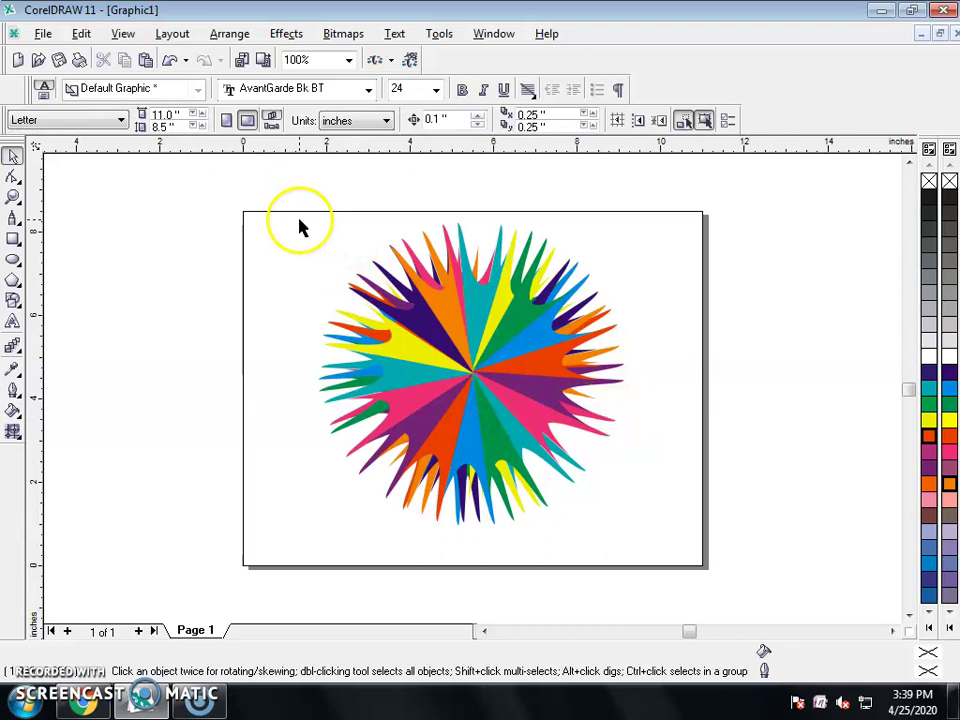
# Group all the petals and enlarge the group to about 8.75 × 8.68 inches, centred at about x 5.51, y 4.48 inches
pyautogui.click(350, 308)
pyautogui.moveTo(287, 212); pyautogui.dragTo(667, 563)
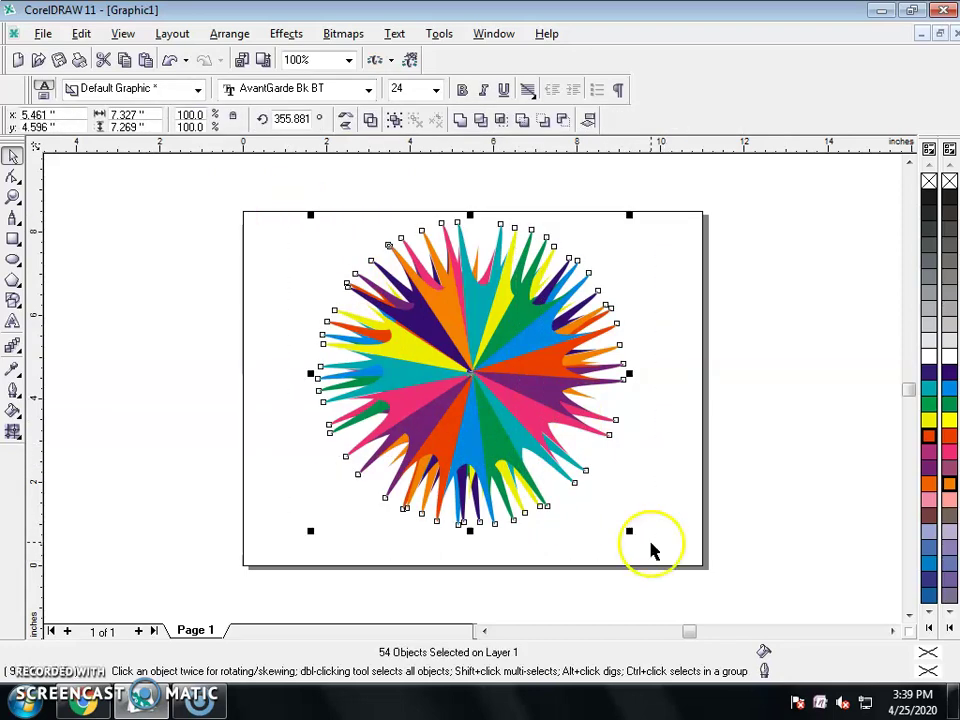
pyautogui.hotkey('ctrl', 'g')
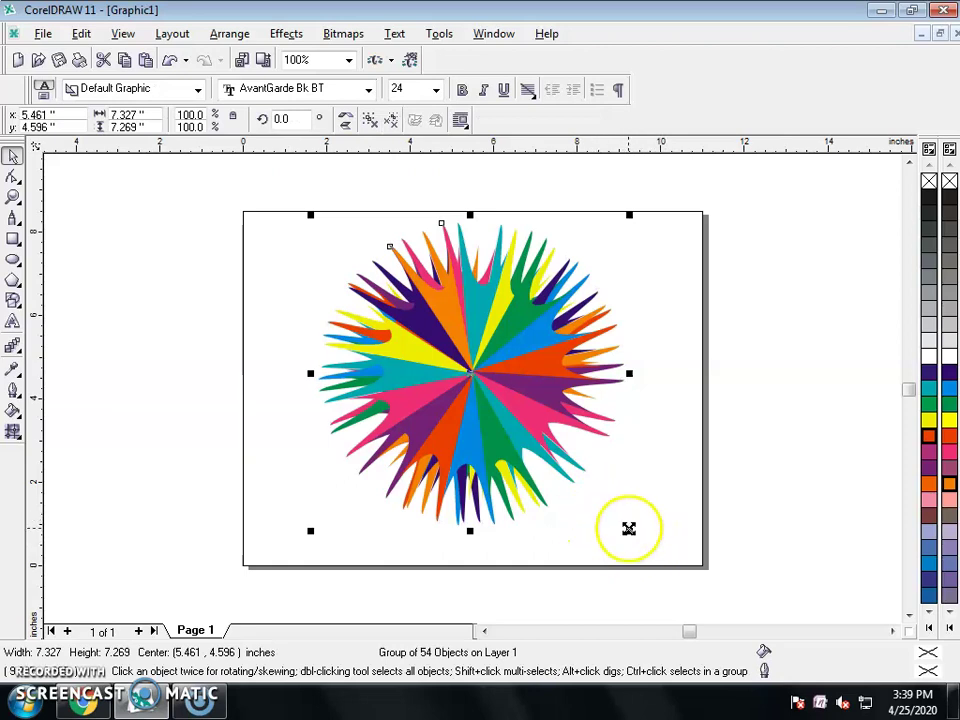
pyautogui.moveTo(630, 535); pyautogui.dragTo(660, 567)
pyautogui.moveTo(514, 411); pyautogui.dragTo(515, 428)
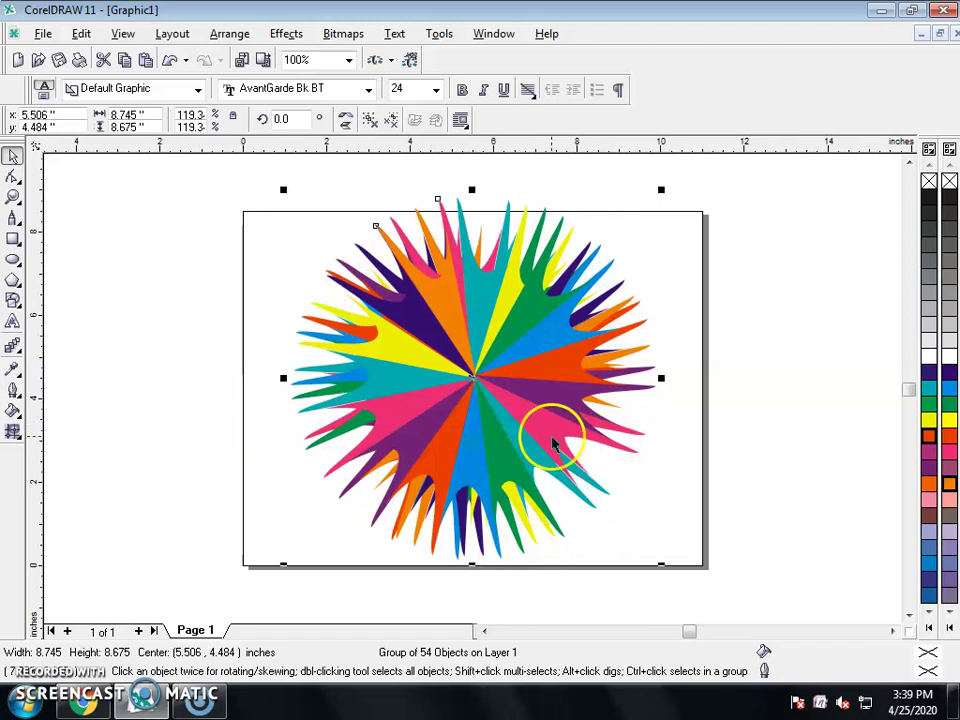
# Apply a Linear transparency to the starburst group, running from its upper tips down to its centre
pyautogui.hotkey('shift', 'F2')
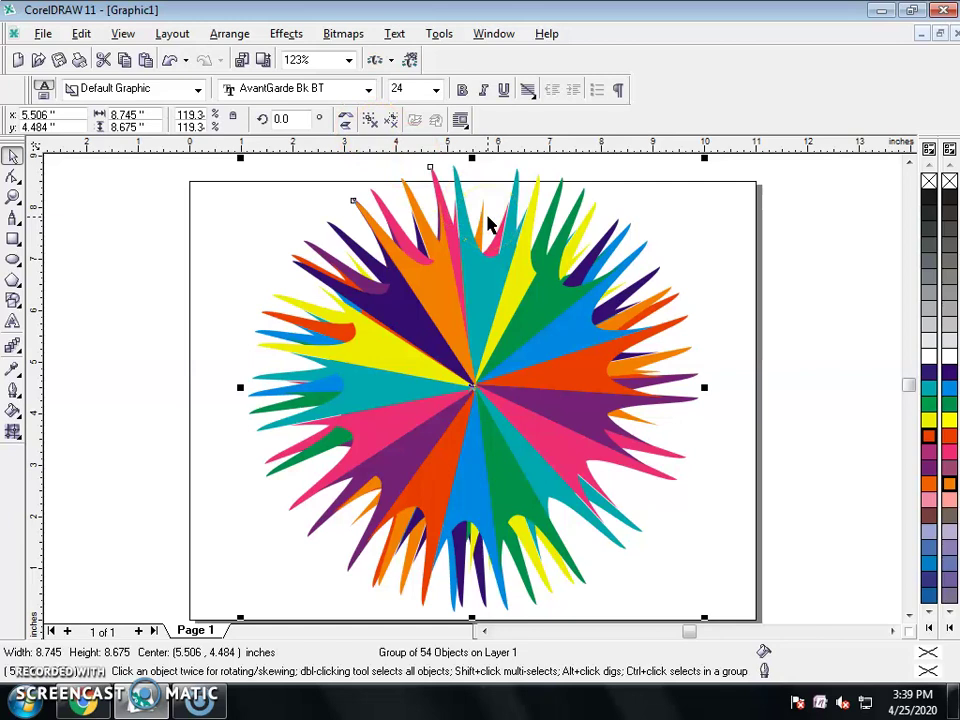
pyautogui.click(12, 343)
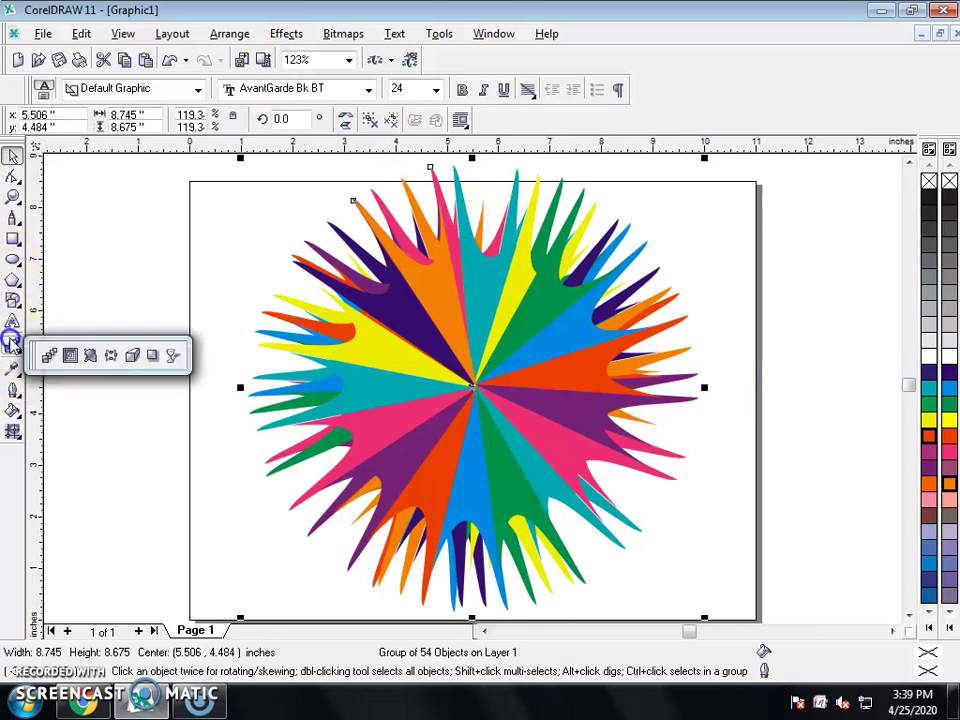
pyautogui.click(168, 357)
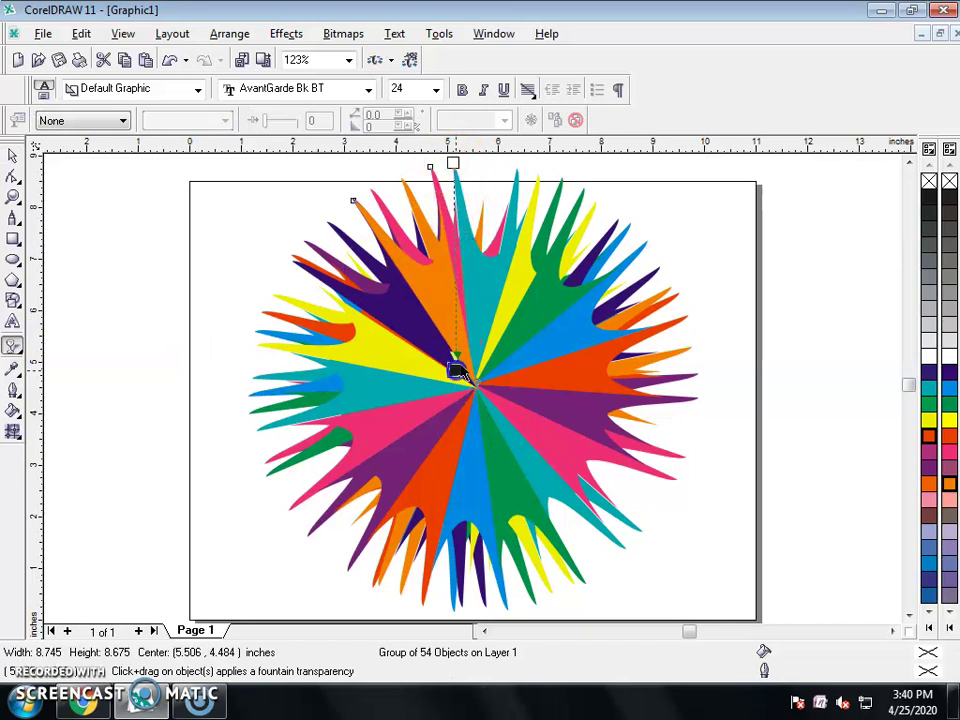
pyautogui.moveTo(466, 385); pyautogui.dragTo(461, 174)
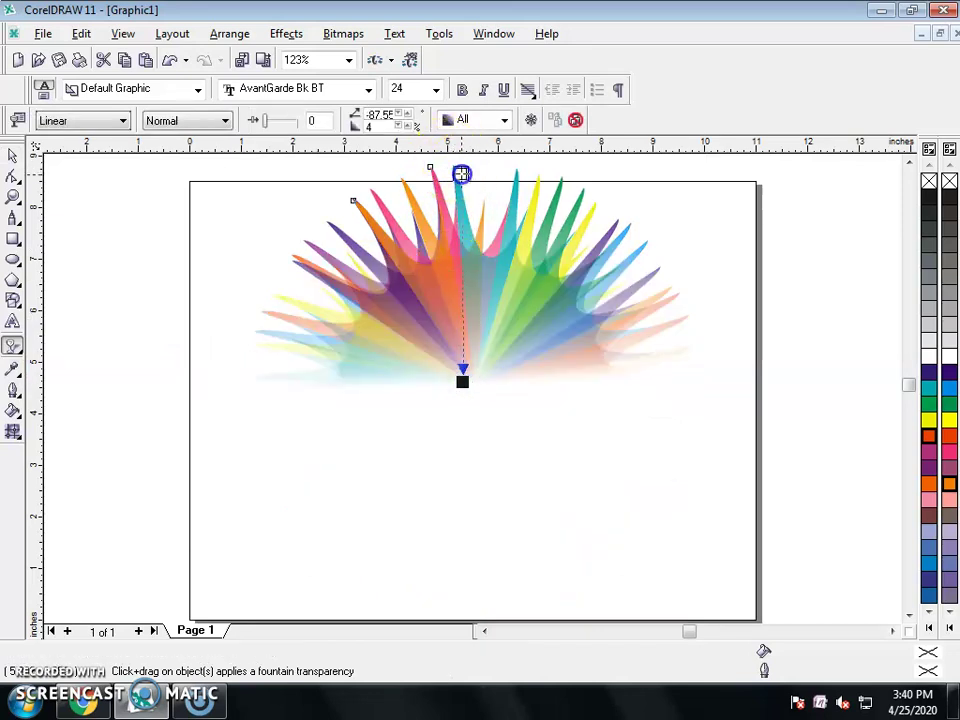
pyautogui.moveTo(462, 381); pyautogui.dragTo(473, 381)
pyautogui.moveTo(455, 163); pyautogui.dragTo(461, 166)
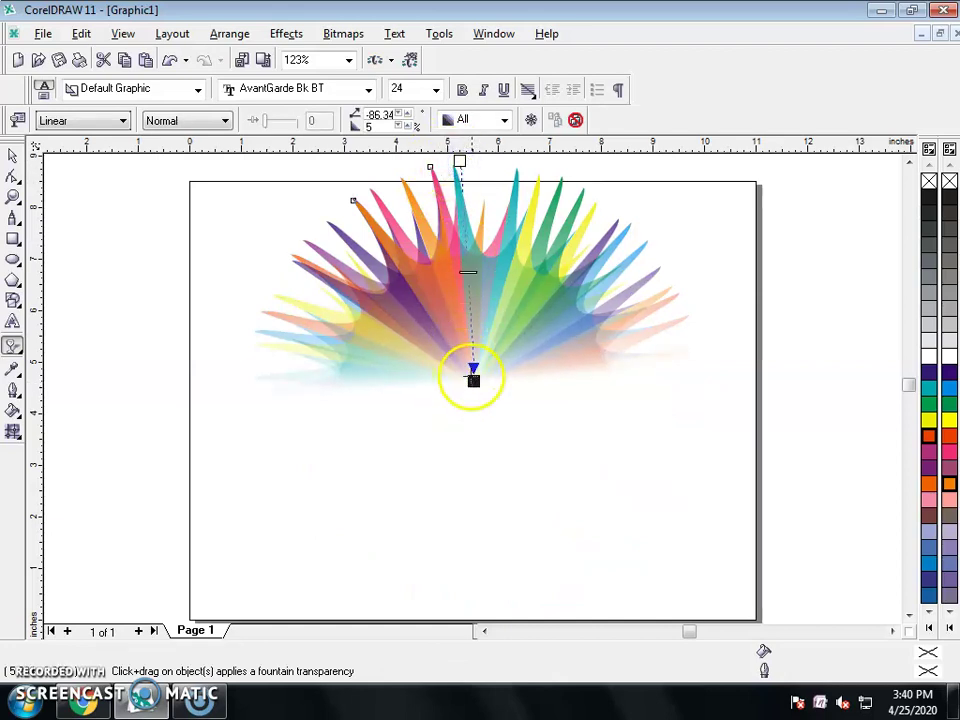
pyautogui.moveTo(472, 380); pyautogui.dragTo(468, 379)
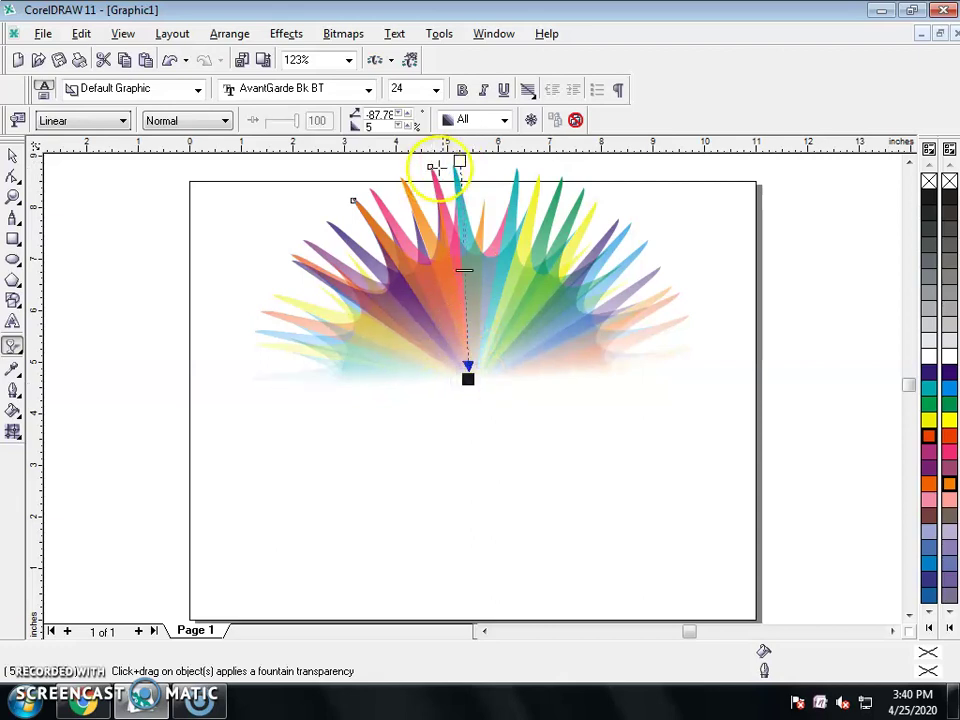
pyautogui.moveTo(455, 160); pyautogui.dragTo(454, 160)
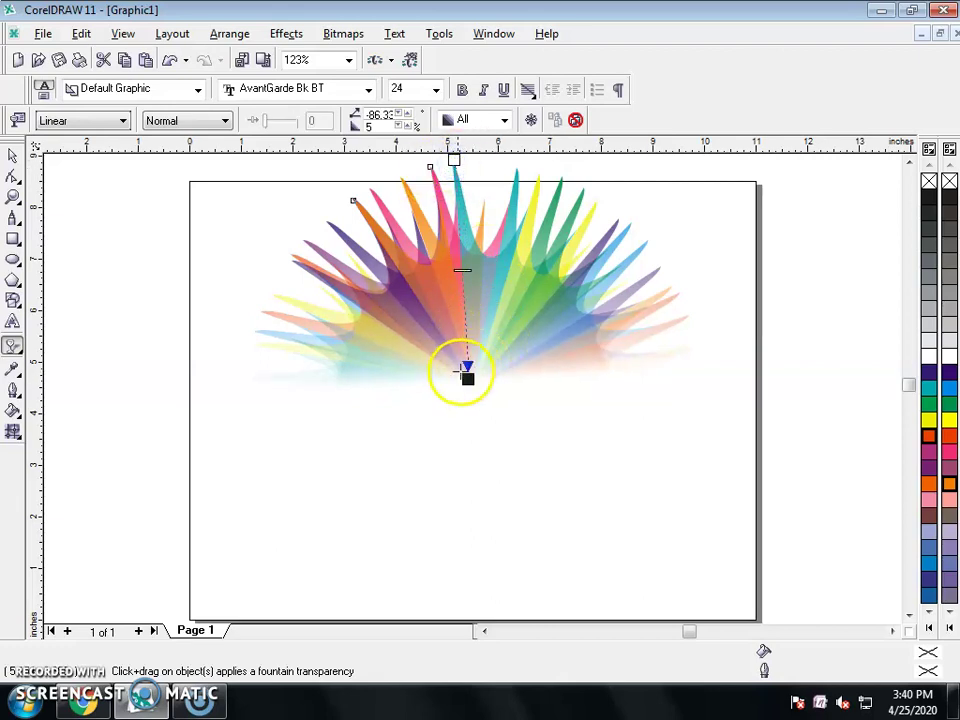
pyautogui.scroll(-1, 410, 349)
pyautogui.moveTo(440, 191); pyautogui.dragTo(444, 193)
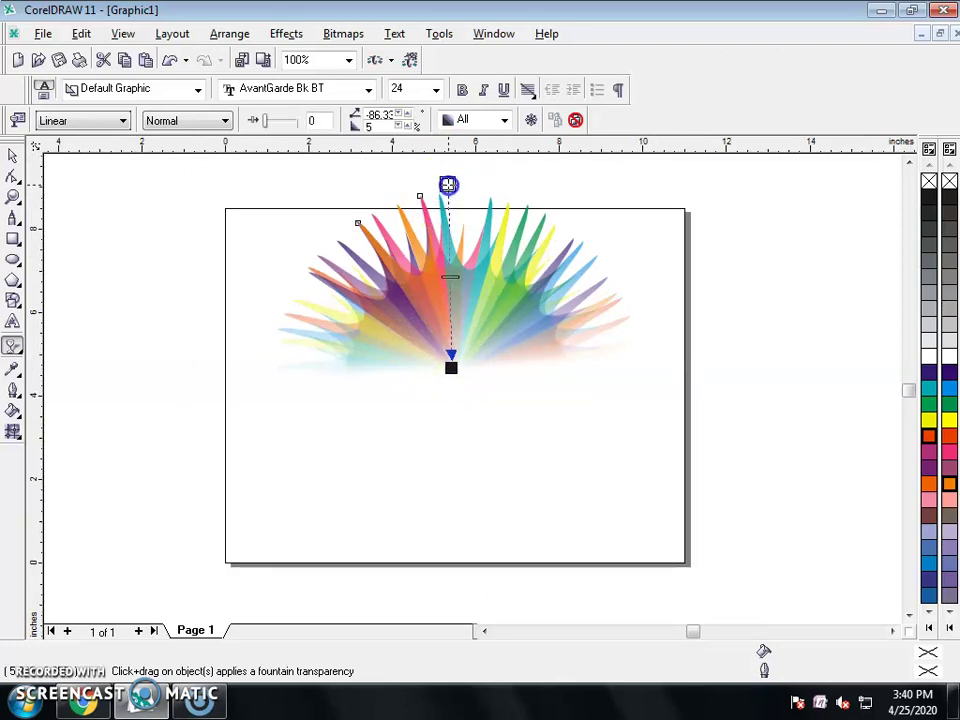
pyautogui.moveTo(447, 179); pyautogui.dragTo(446, 179)
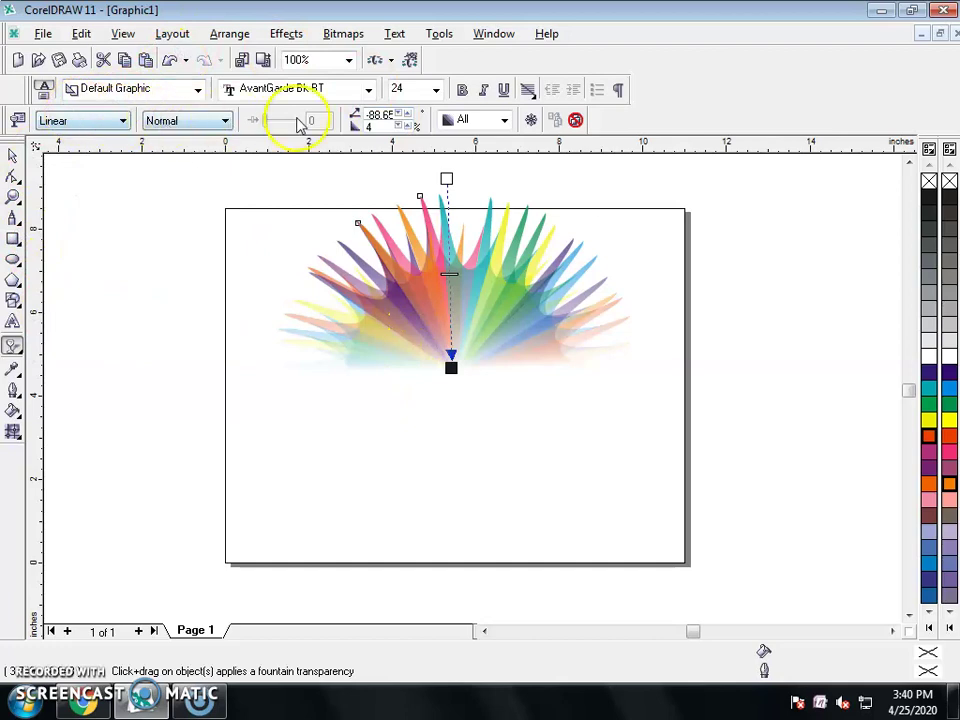
# Set the starburst group's transparency type to Radial and deselect the group
pyautogui.click(57, 122)
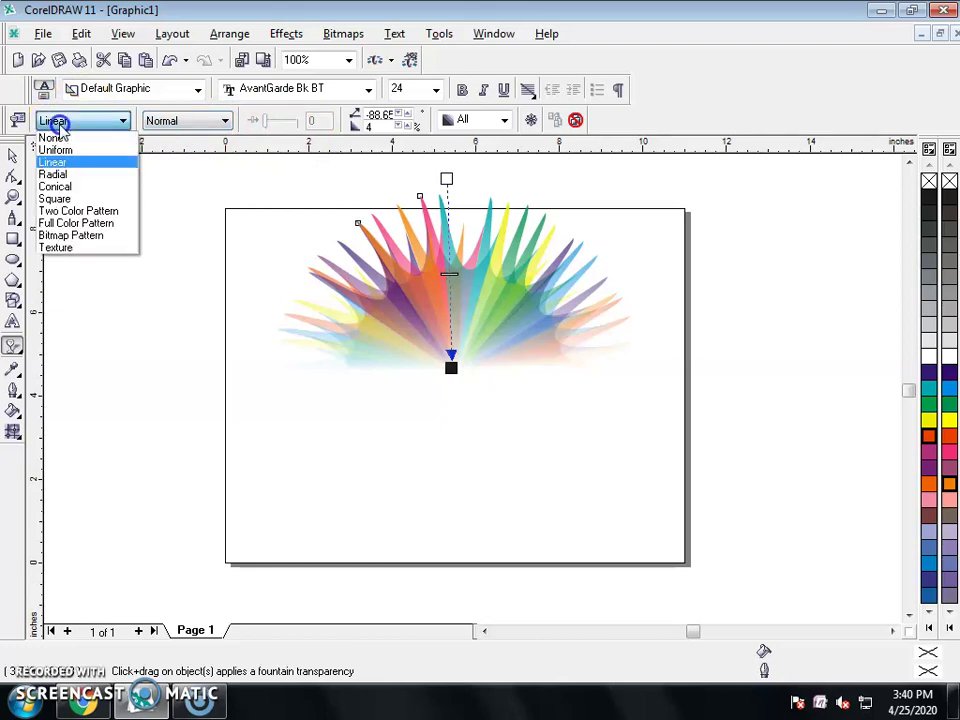
pyautogui.click(86, 177)
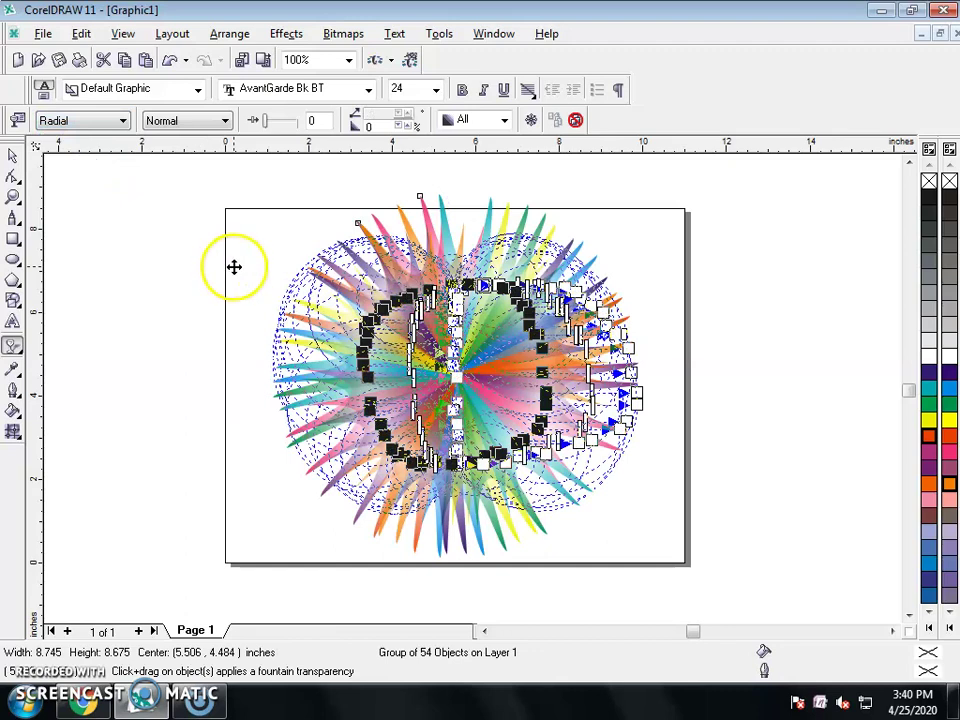
pyautogui.click(13, 155)
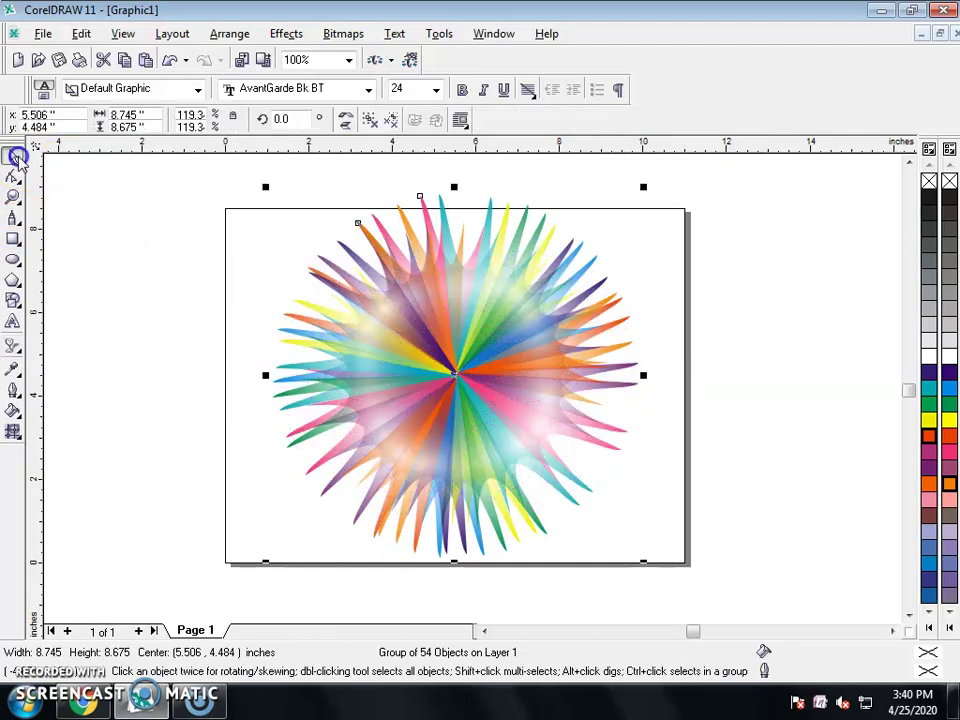
pyautogui.click(272, 249)
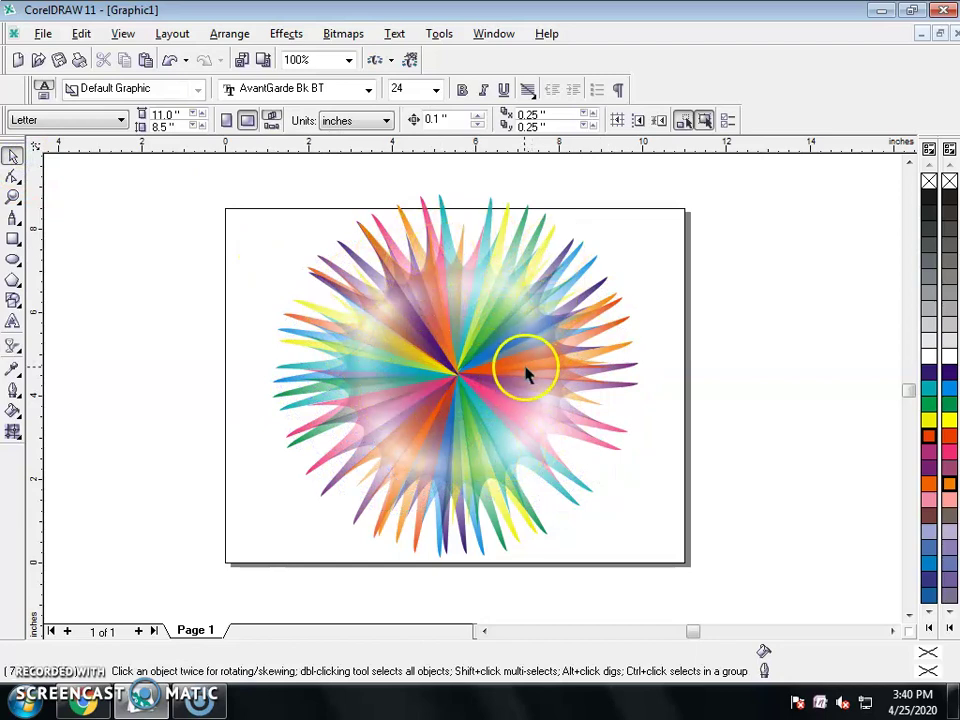
# Draw a rectangle about 8.75 × 1.38 inches across the starburst's middle and nudge it 0.1 inch right and 0.1 inch down
pyautogui.scroll(1, 522, 370)
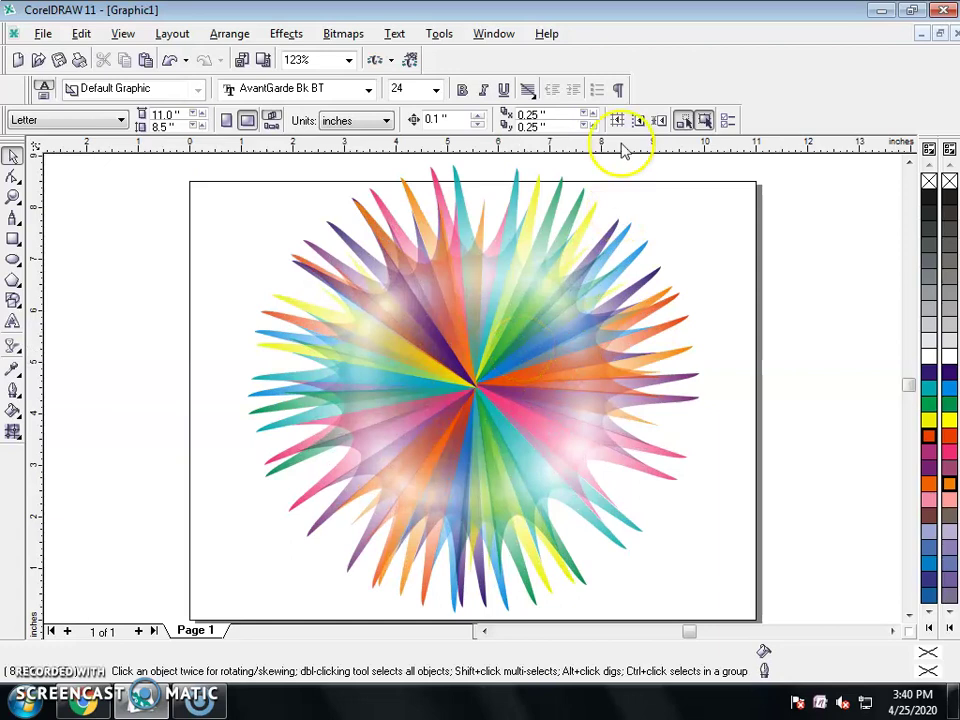
pyautogui.click(13, 240)
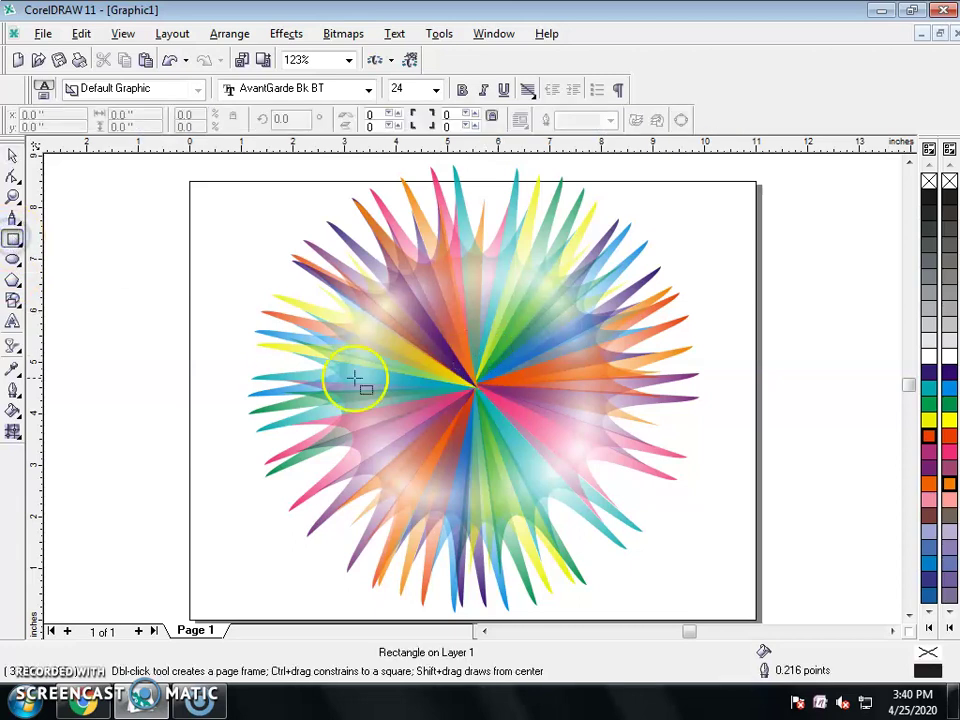
pyautogui.moveTo(243, 349); pyautogui.dragTo(694, 420)
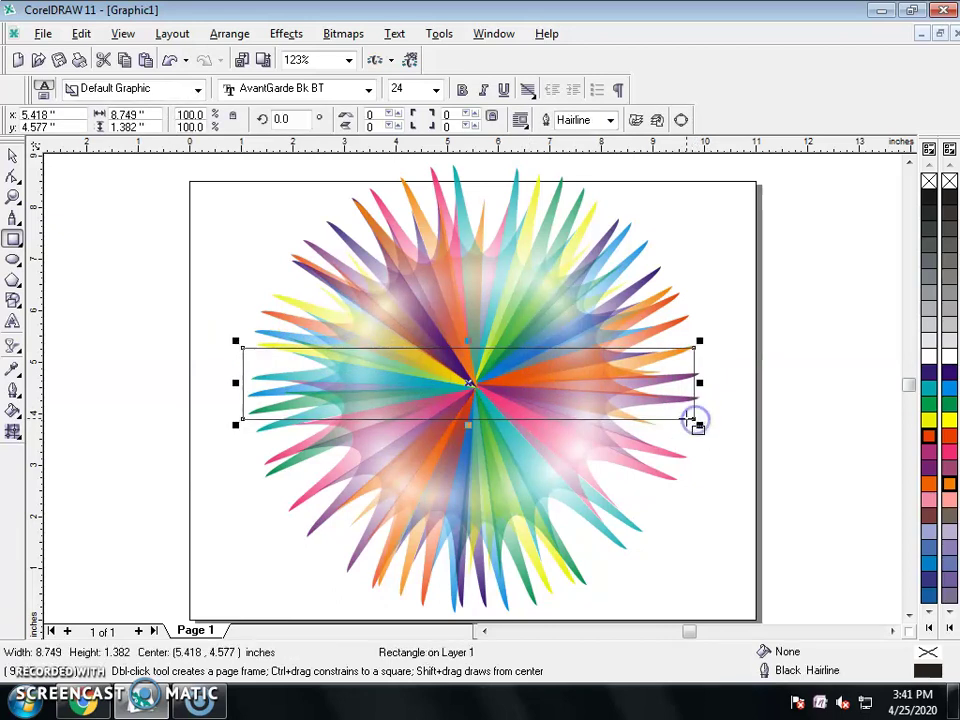
pyautogui.press('Right')
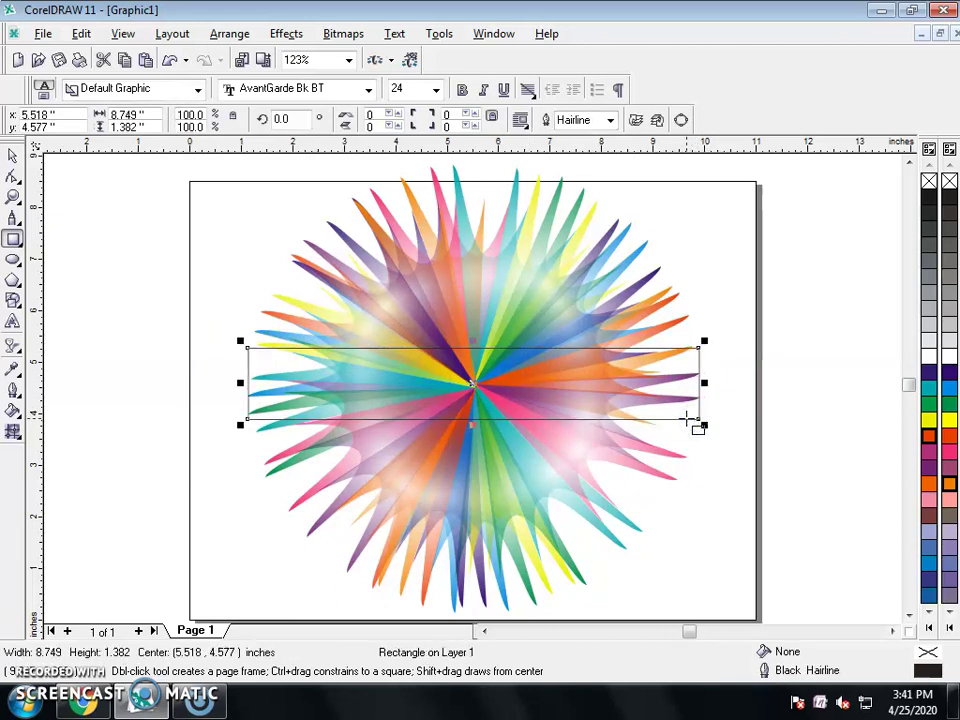
pyautogui.press('Down')
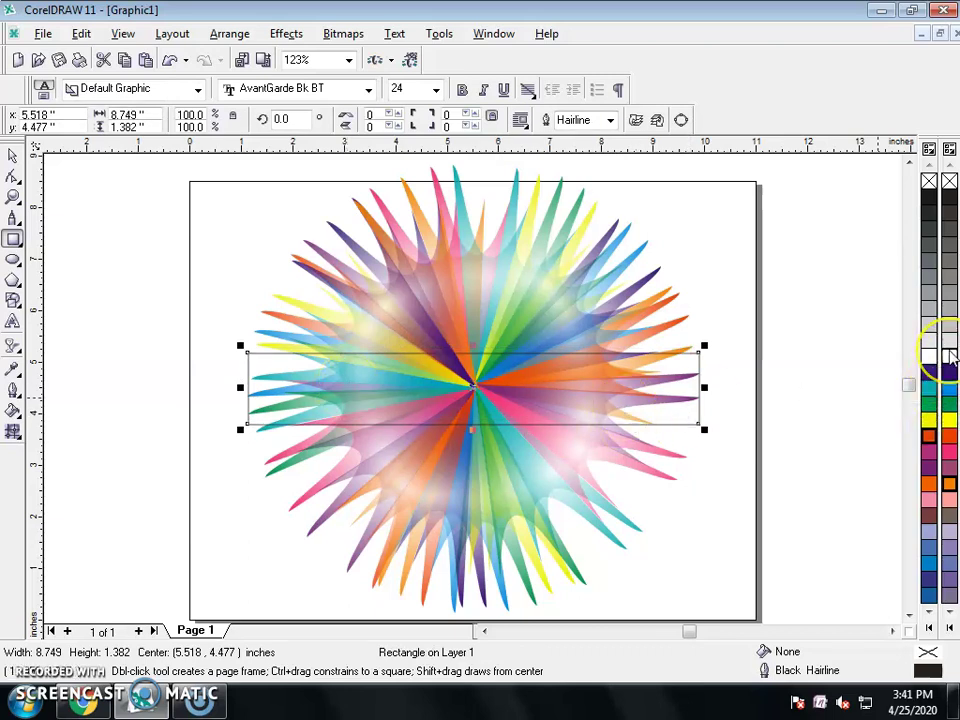
# Fill the rectangle across the starburst's middle with white and remove its outline
pyautogui.click(950, 358)
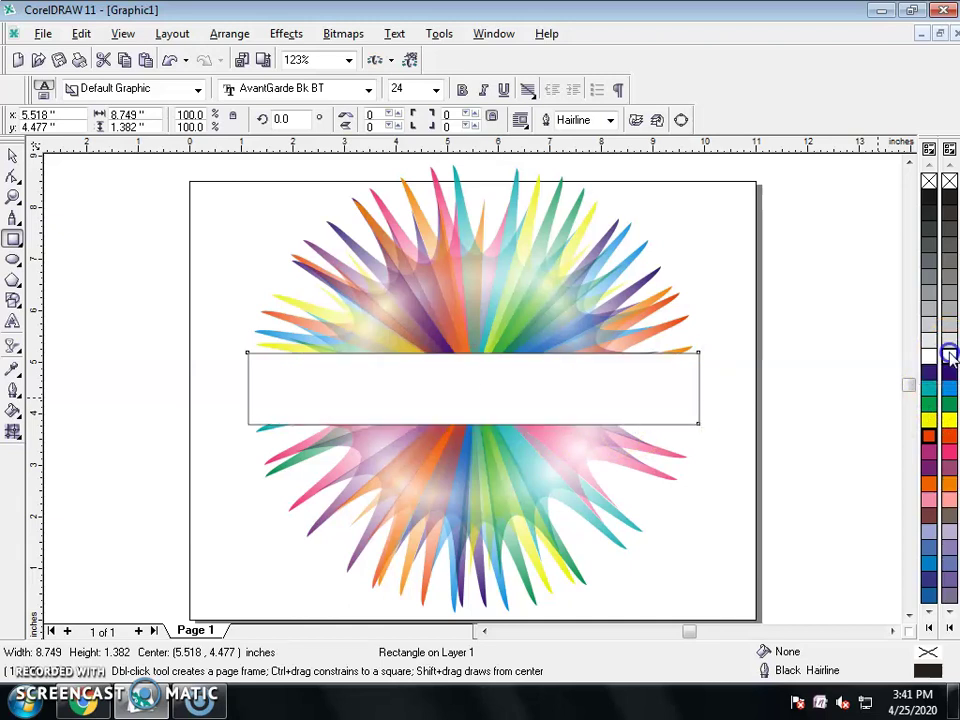
pyautogui.moveTo(950, 358); pyautogui.dragTo(871, 393)
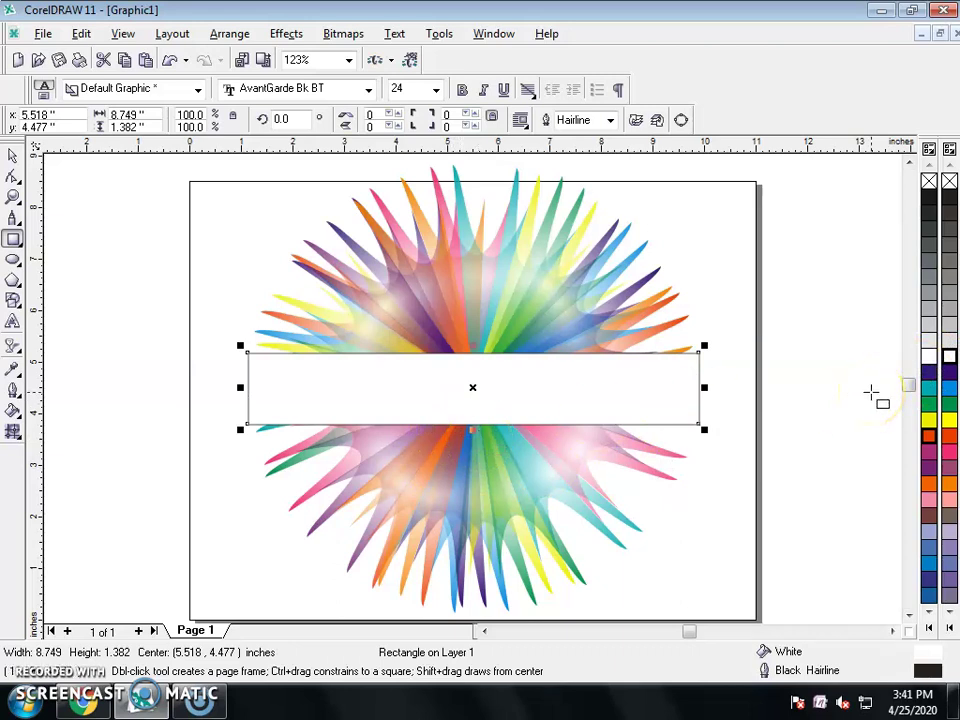
pyautogui.click(610, 121)
pyautogui.click(572, 135)
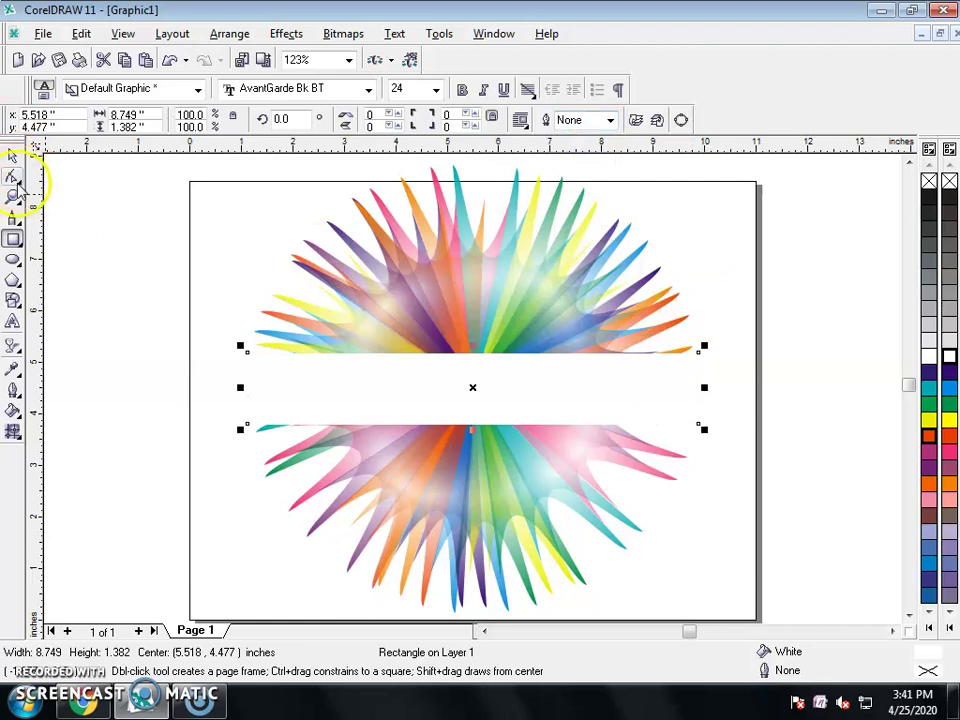
# Draw a straight freehand line about 8.8 inches long along the upper edge of the white band
pyautogui.moveTo(20, 220); pyautogui.dragTo(57, 232)
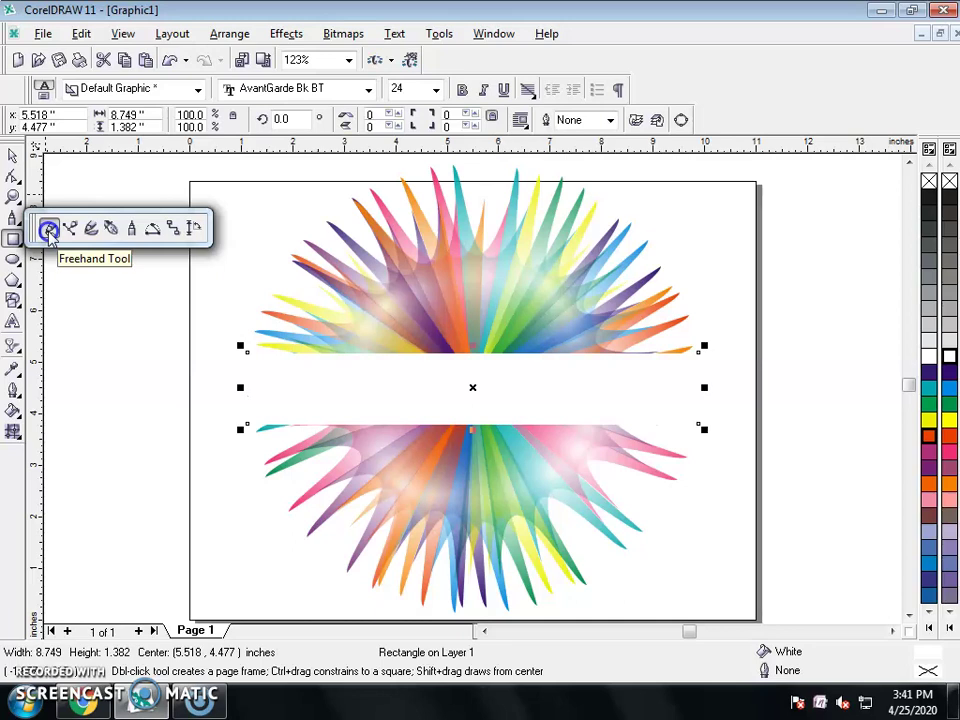
pyautogui.click(48, 230)
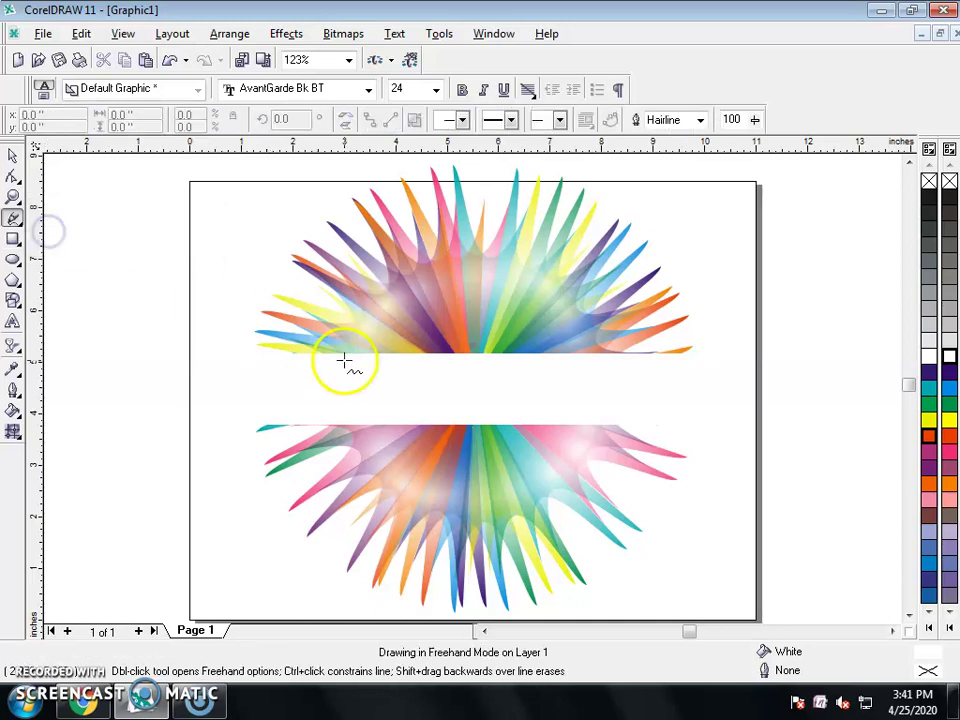
pyautogui.click(244, 352)
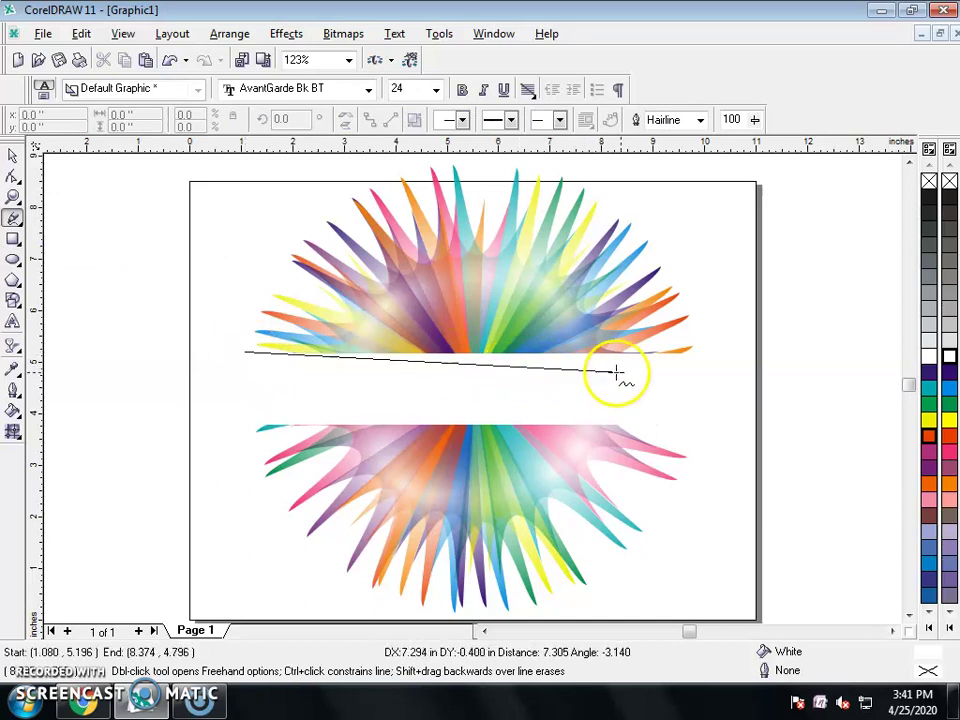
pyautogui.click(699, 353)
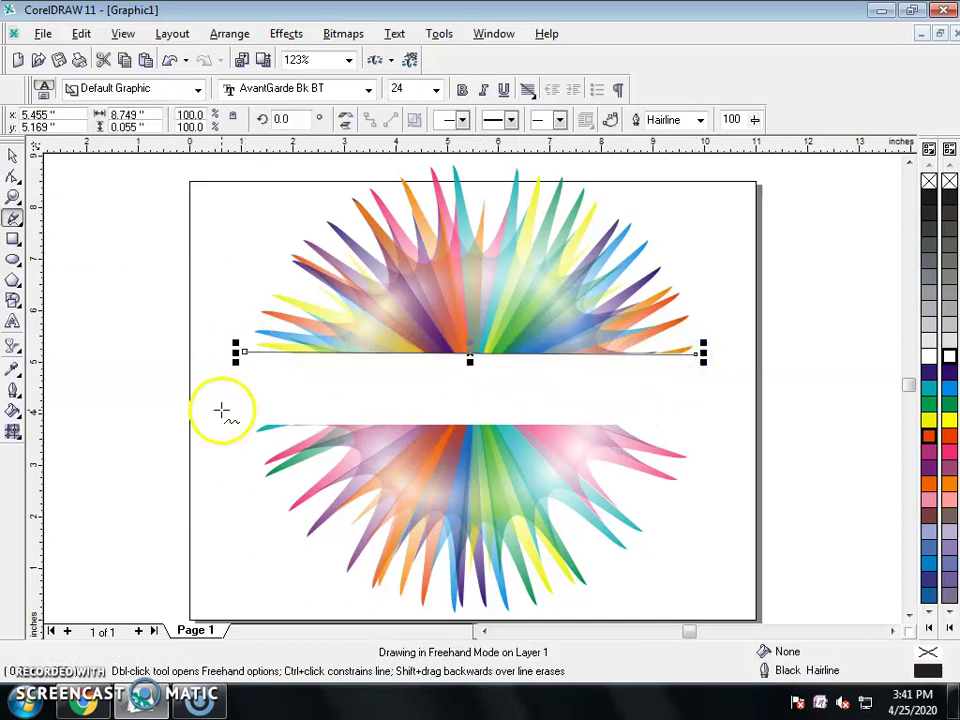
pyautogui.click(234, 353)
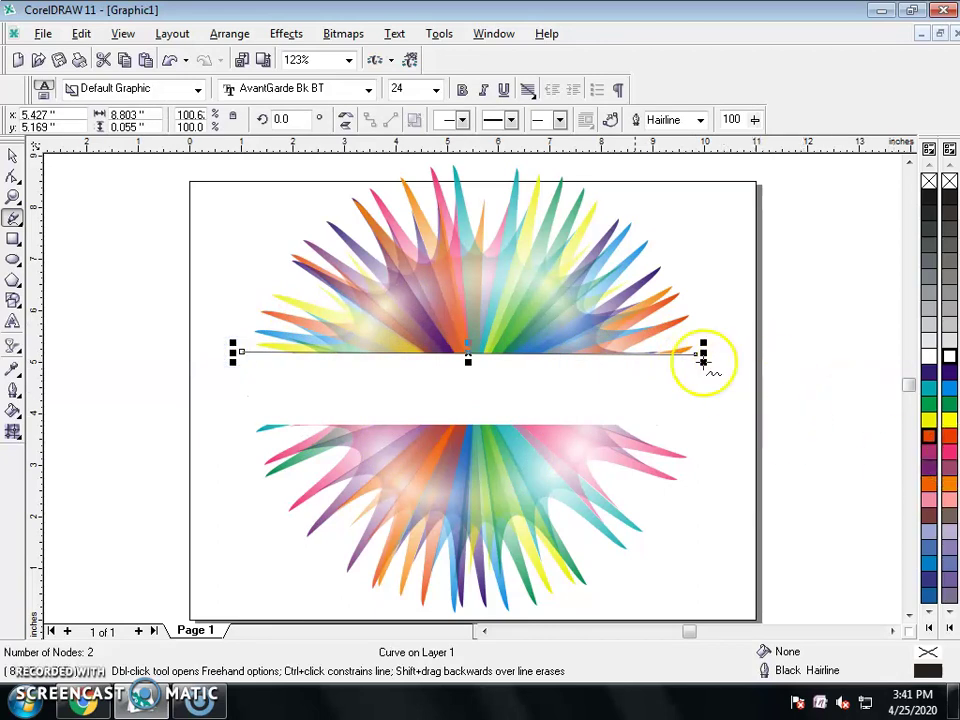
# Set the line's outline width to 16 pt and its outline colour to magenta
pyautogui.click(700, 120)
pyautogui.click(678, 240)
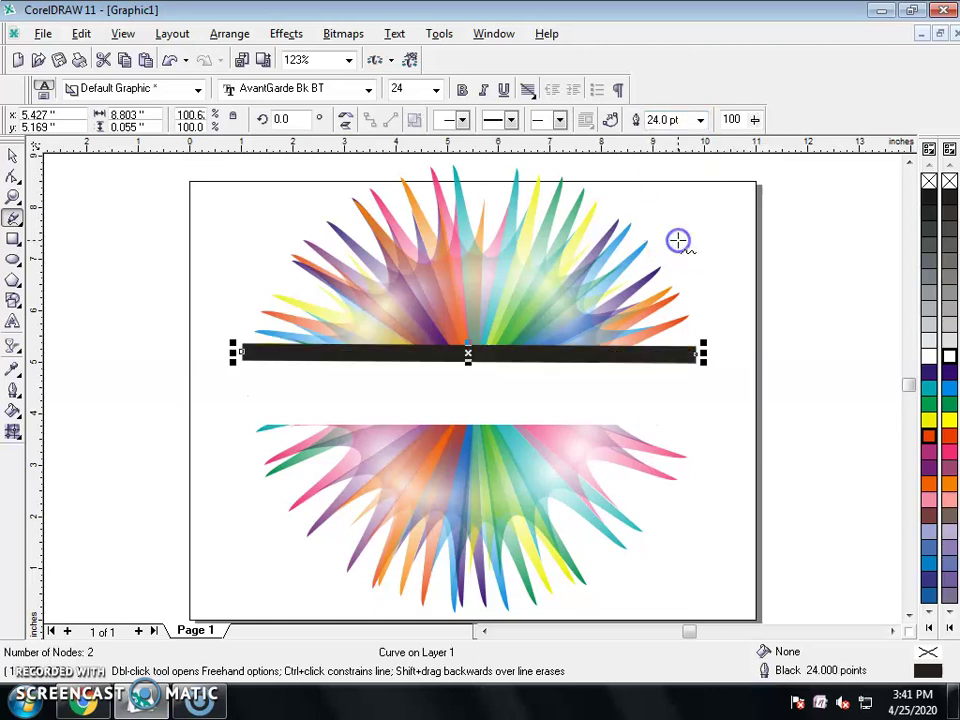
pyautogui.click(700, 120)
pyautogui.click(677, 212)
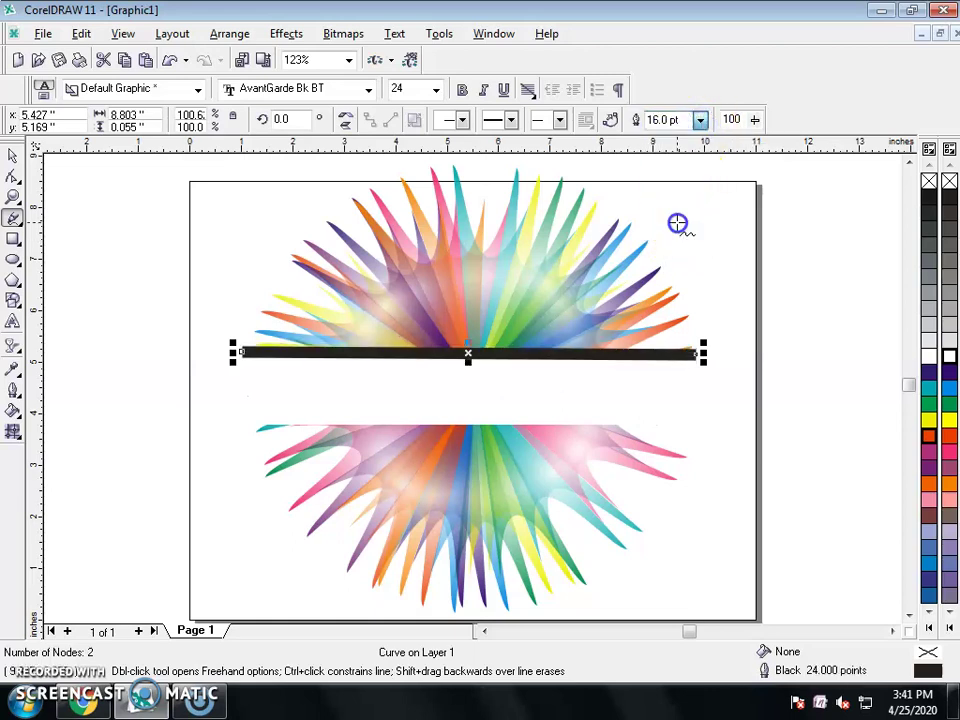
pyautogui.rightClick(951, 448)
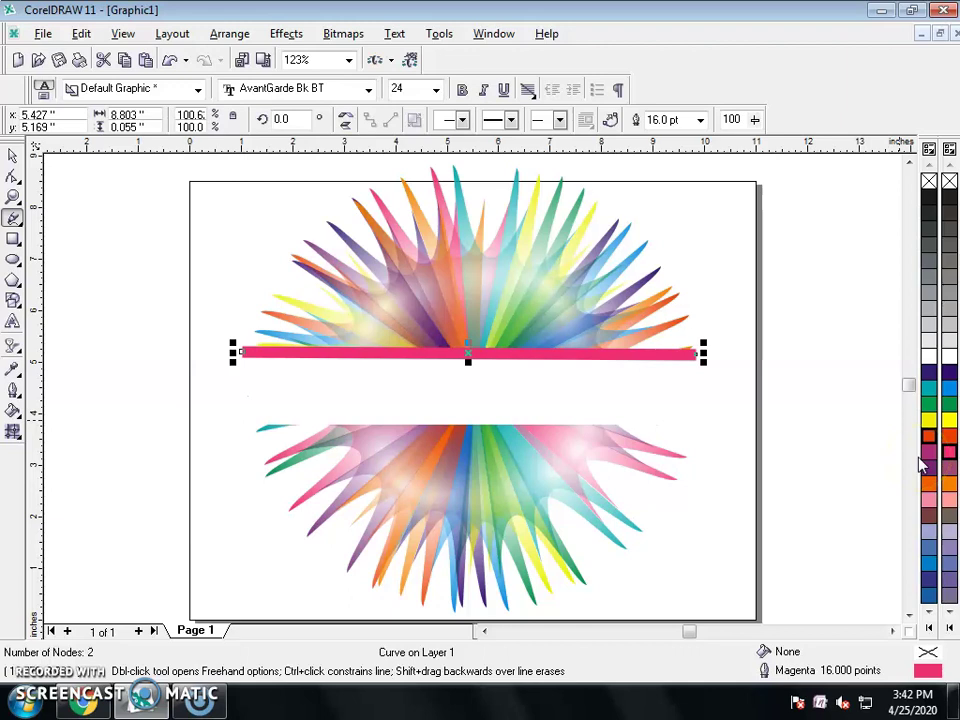
# Place a copy of the magenta line along the white band's lower edge, centred at about x 5.41, y 3.73 inches
pyautogui.click(12, 155)
pyautogui.moveTo(476, 358); pyautogui.dragTo(474, 384)
pyautogui.hotkey('ctrl', 'z')
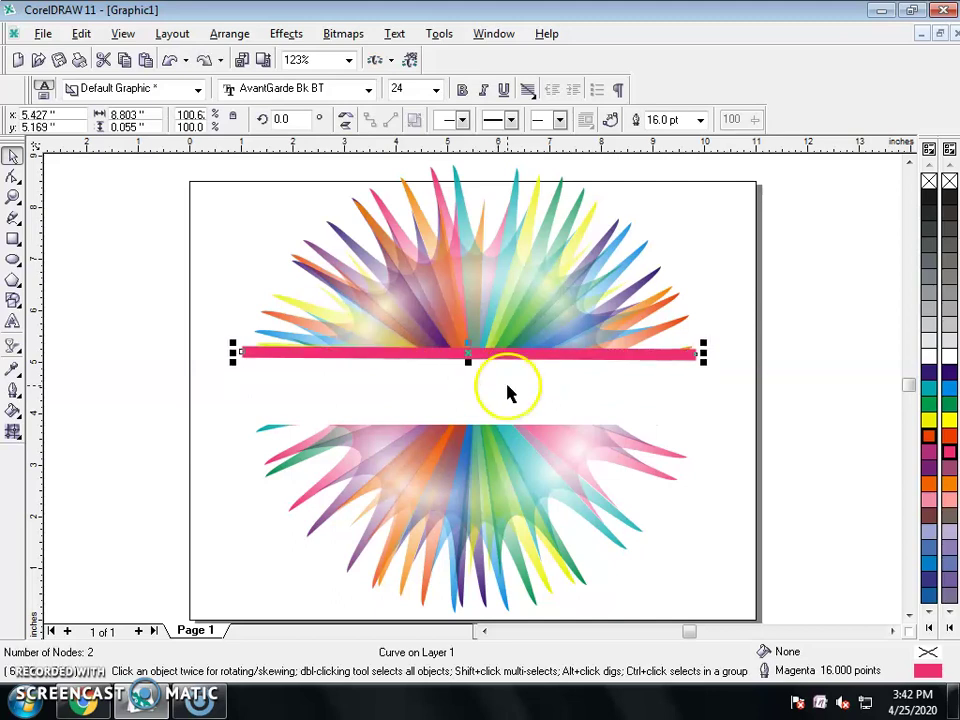
pyautogui.moveTo(484, 354); pyautogui.dragTo(482, 435)
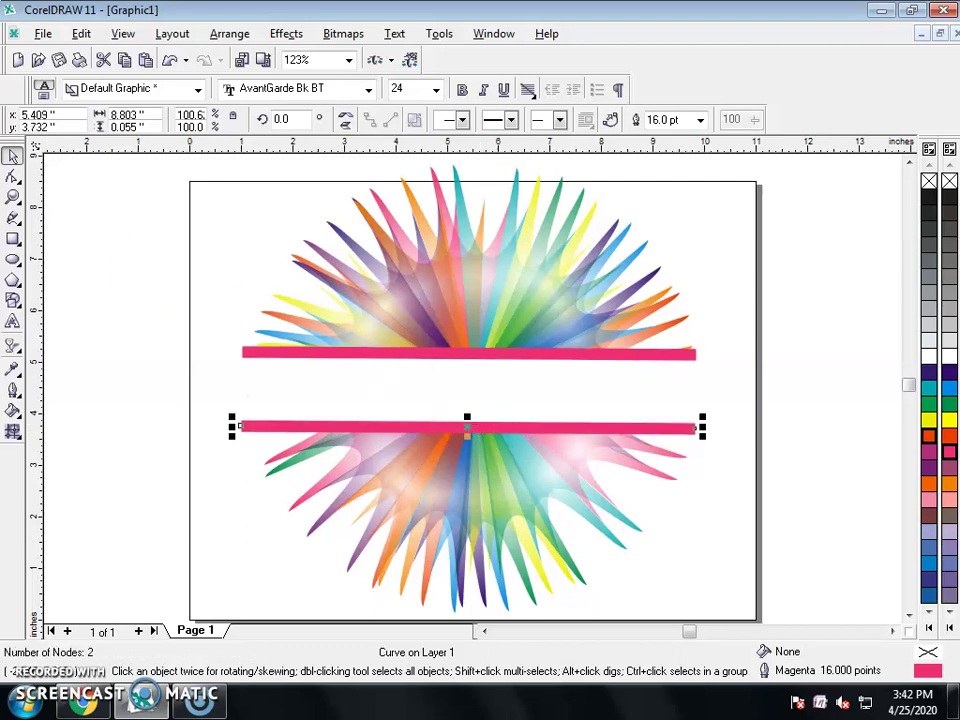
# Add the artistic text "Company Name" inside the white band between the two magenta lines
pyautogui.click(13, 322)
pyautogui.click(461, 432)
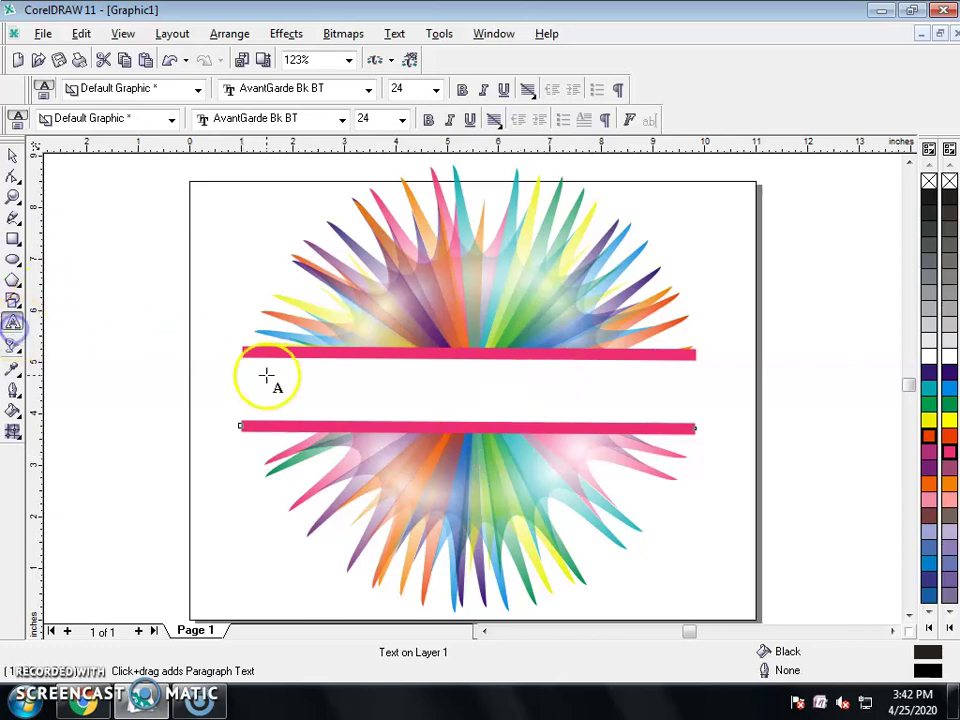
pyautogui.click(319, 389)
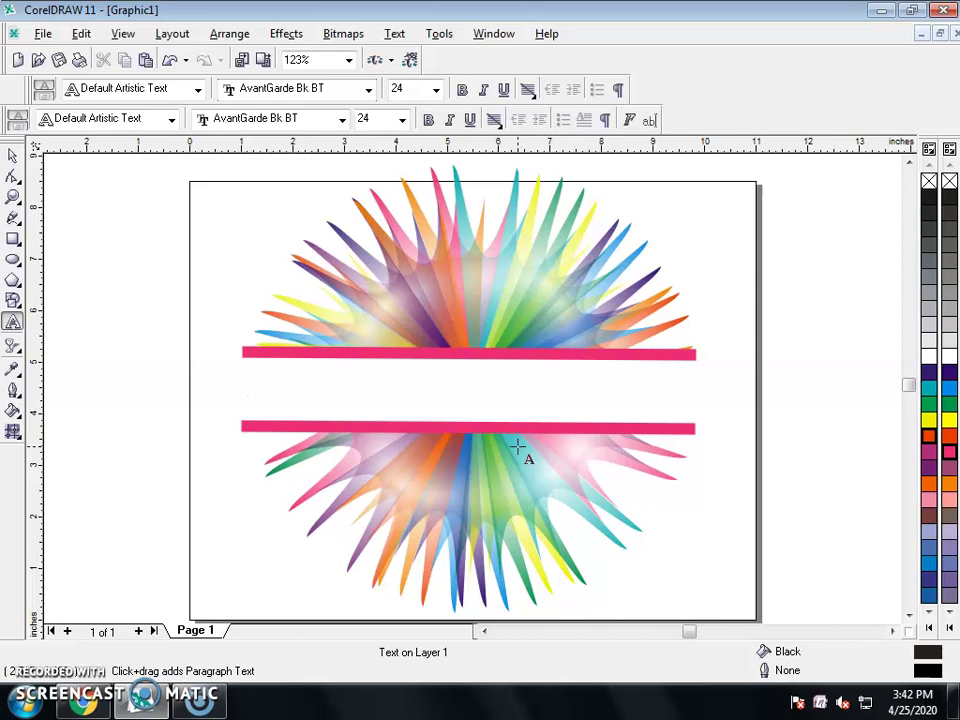
pyautogui.write('C')
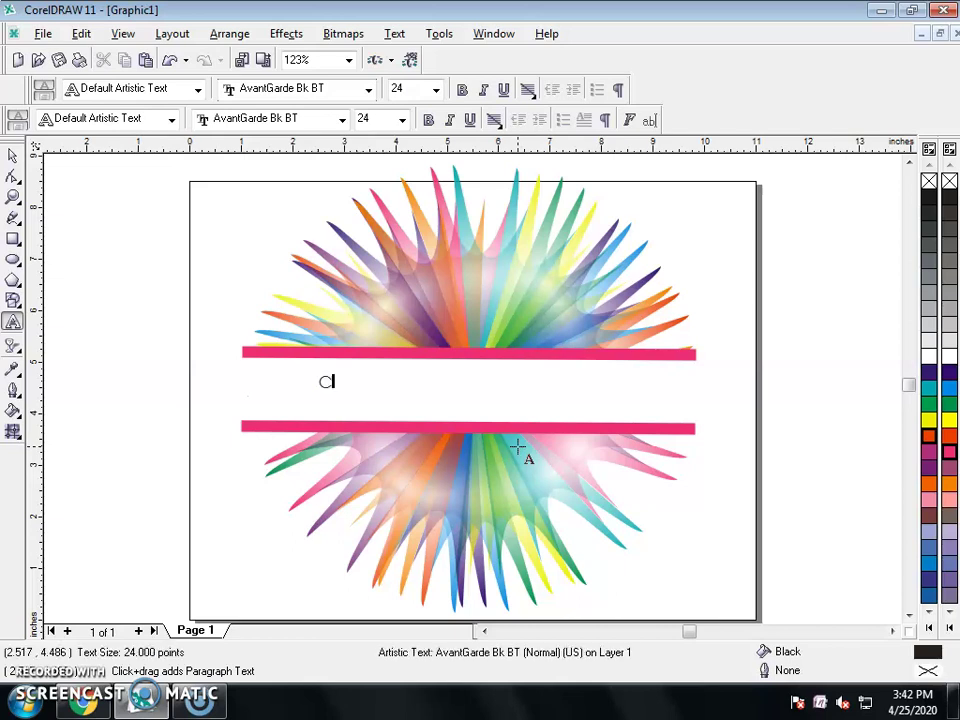
pyautogui.write('ompany Name')
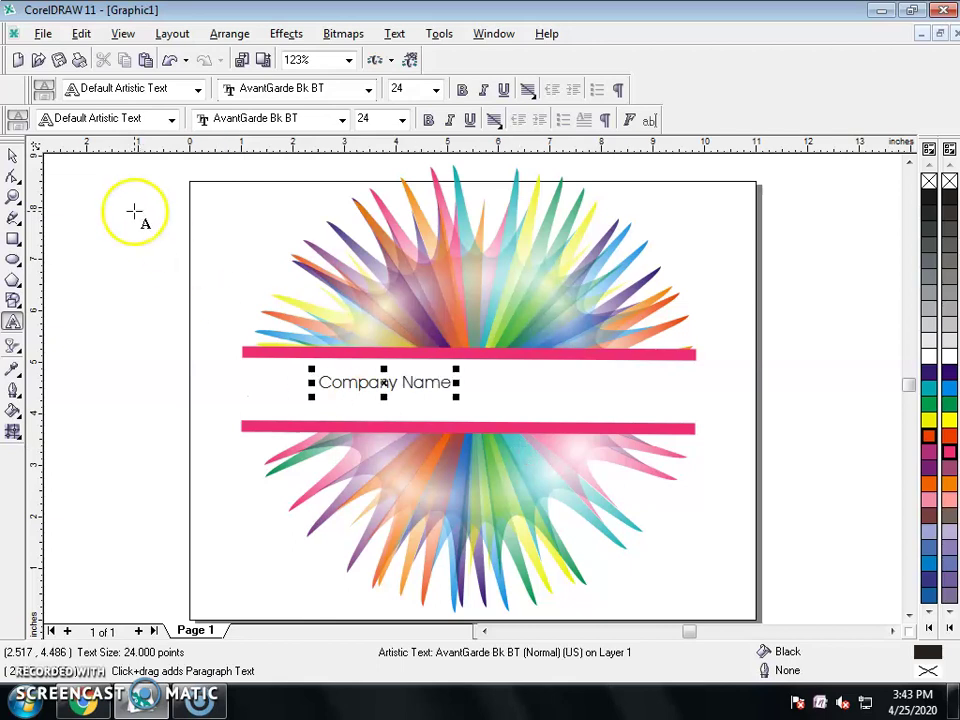
pyautogui.click(14, 156)
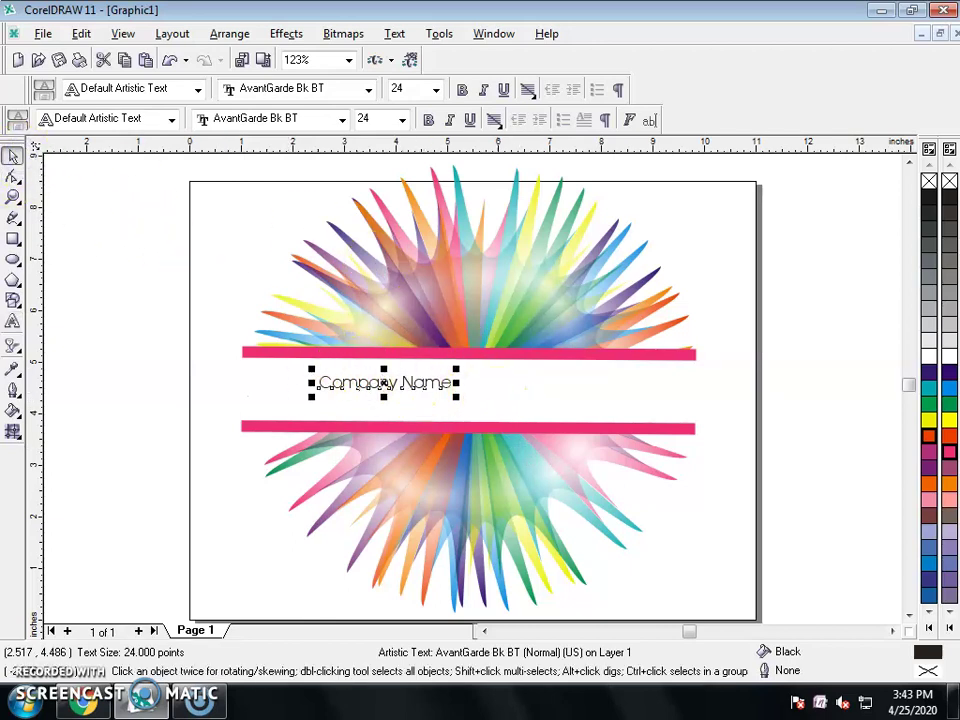
# Change the "Company Name" text to Berlin Sans FB Demi and enlarge it to about 57.3 pt
pyautogui.click(342, 119)
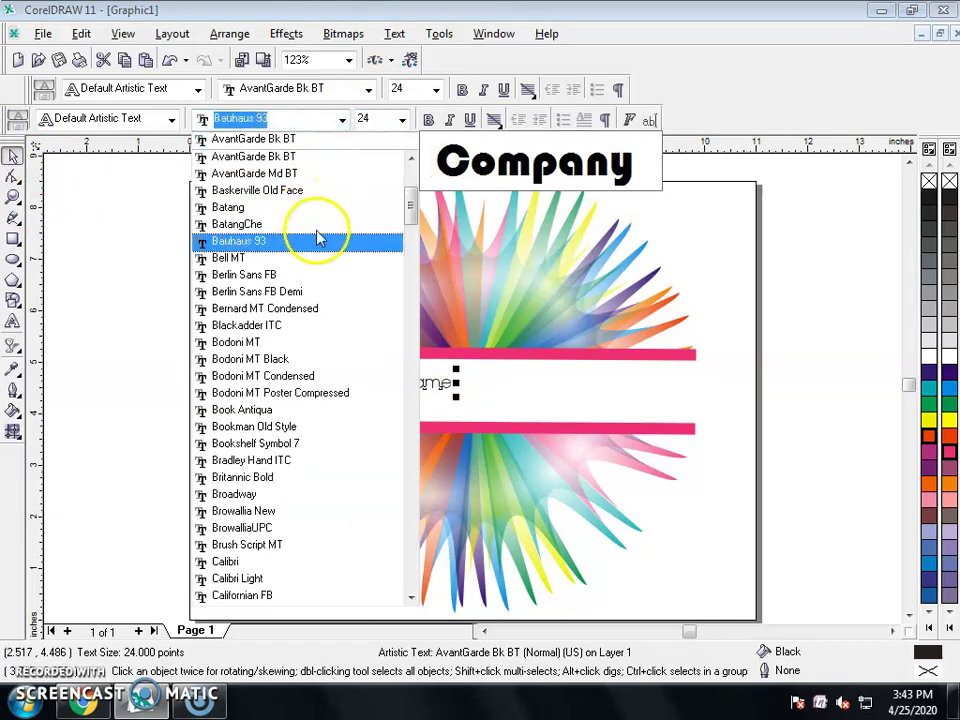
pyautogui.click(346, 295)
pyautogui.moveTo(449, 399); pyautogui.dragTo(626, 431)
pyautogui.click(400, 119)
pyautogui.click(401, 119)
pyautogui.click(300, 392)
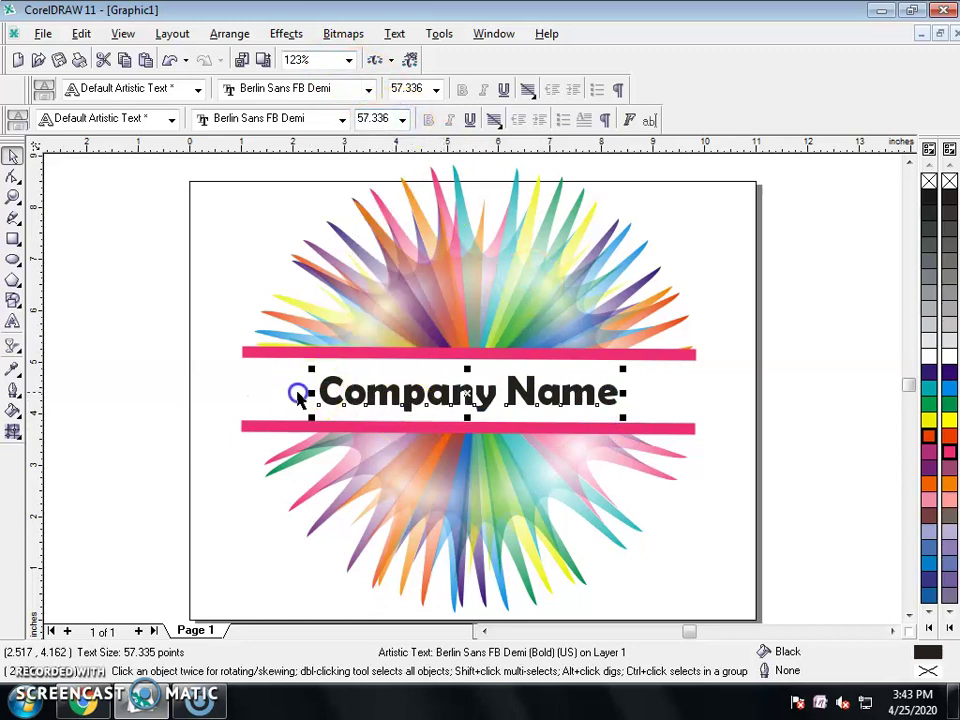
# Stretch the "Company Name" text to fill the white band between the magenta lines, at a size of about 75.8 pt
pyautogui.moveTo(311, 395); pyautogui.dragTo(271, 395)
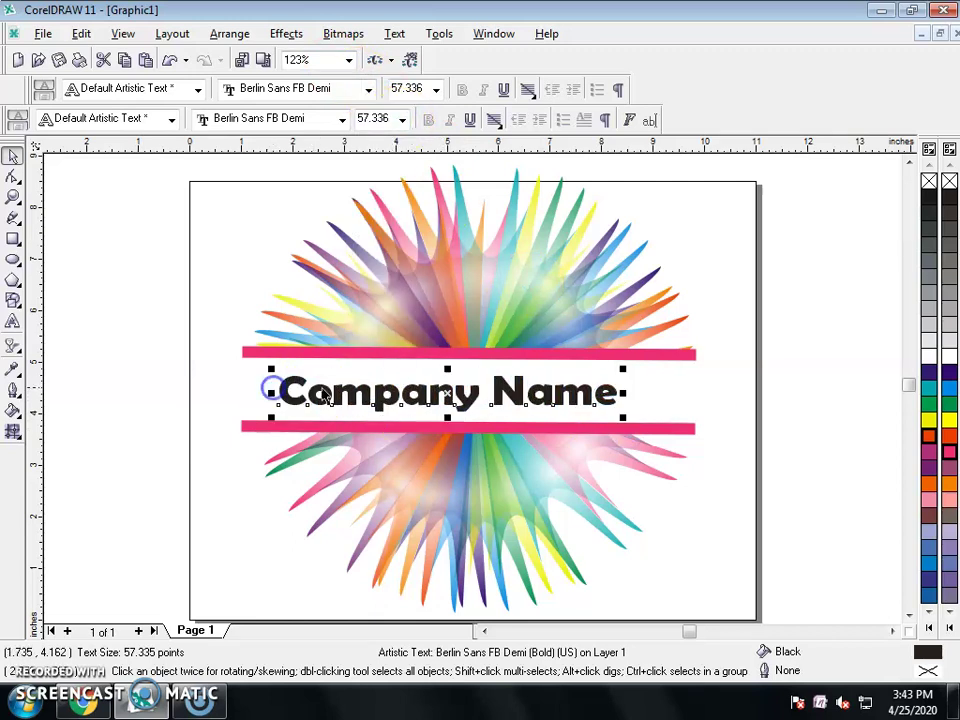
pyautogui.moveTo(447, 369); pyautogui.dragTo(444, 355)
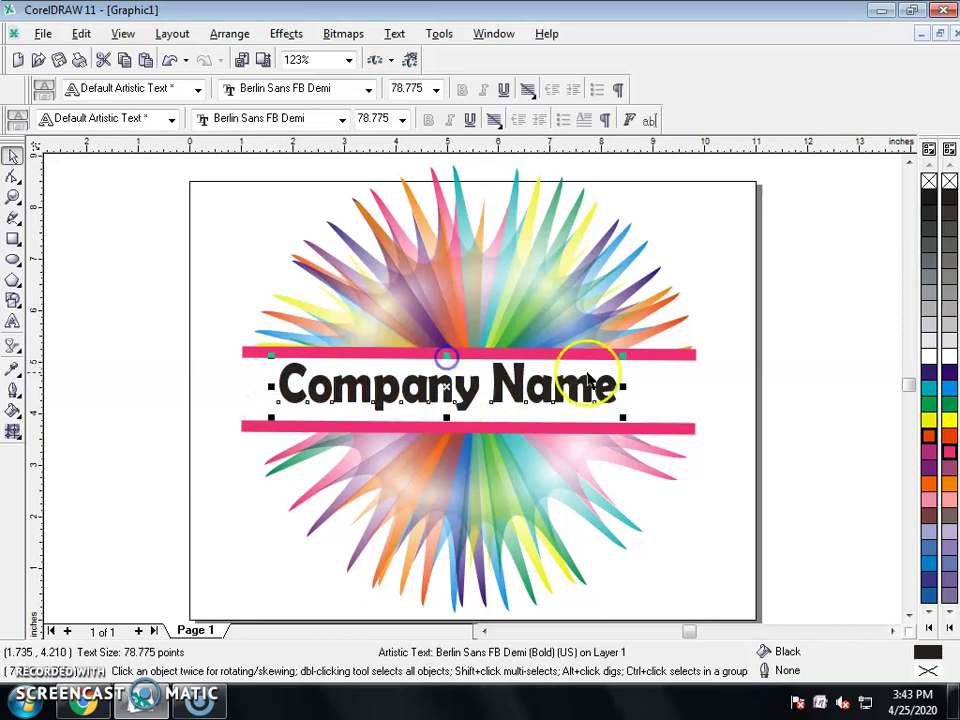
pyautogui.moveTo(622, 389); pyautogui.dragTo(673, 390)
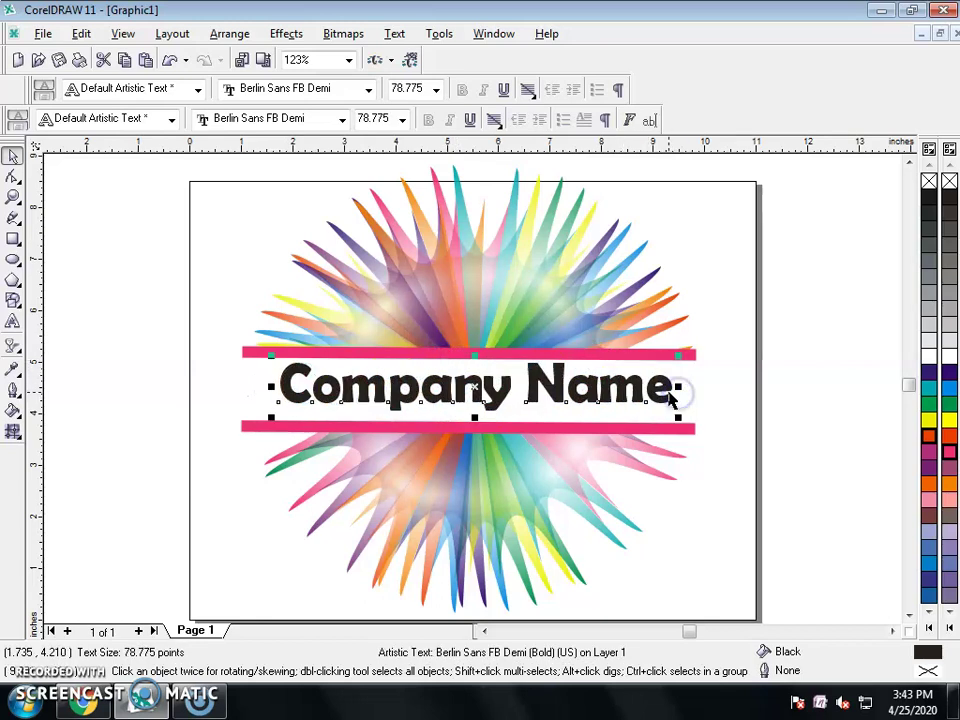
pyautogui.moveTo(270, 386); pyautogui.dragTo(250, 386)
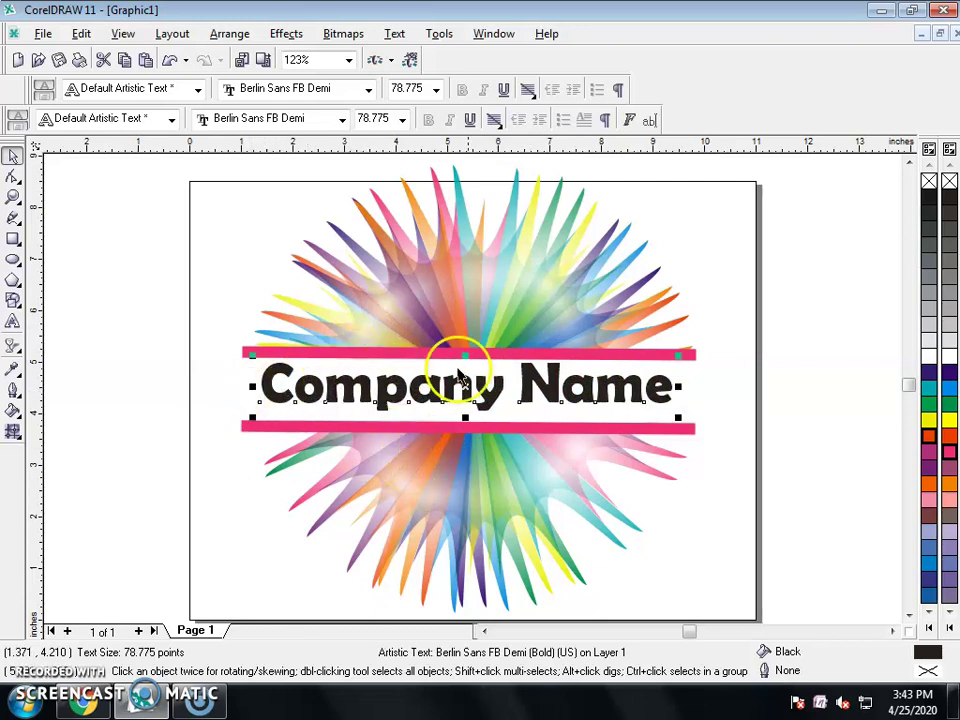
pyautogui.moveTo(459, 419); pyautogui.dragTo(463, 416)
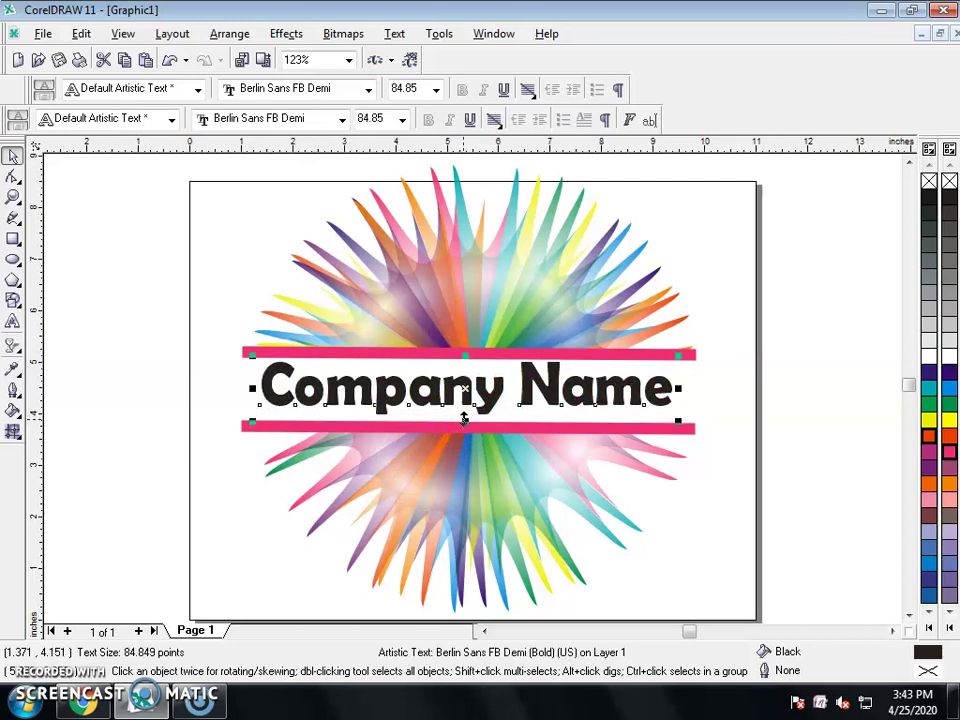
pyautogui.moveTo(464, 356); pyautogui.dragTo(464, 364)
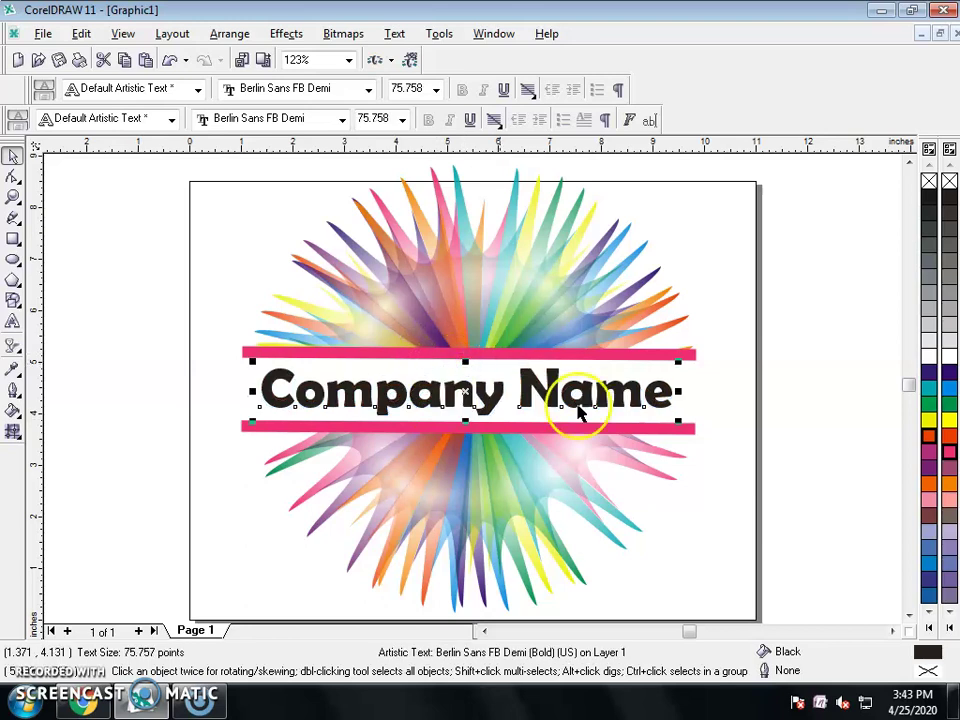
# Fill the "Company Name" text with magenta and give it a blue 2 pt outline
pyautogui.click(950, 452)
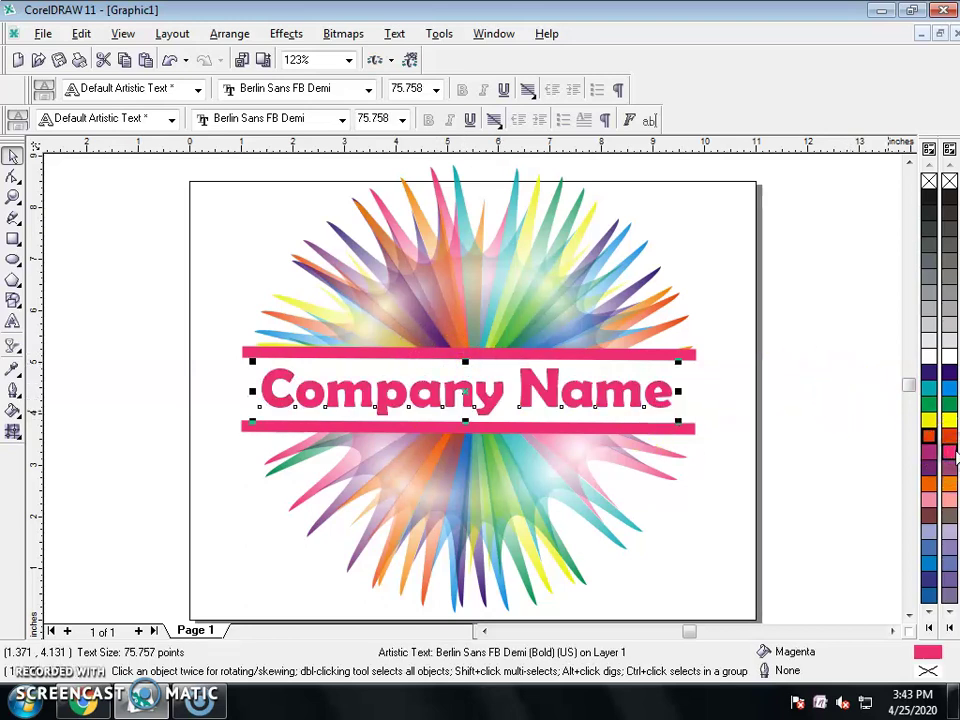
pyautogui.rightClick(952, 372)
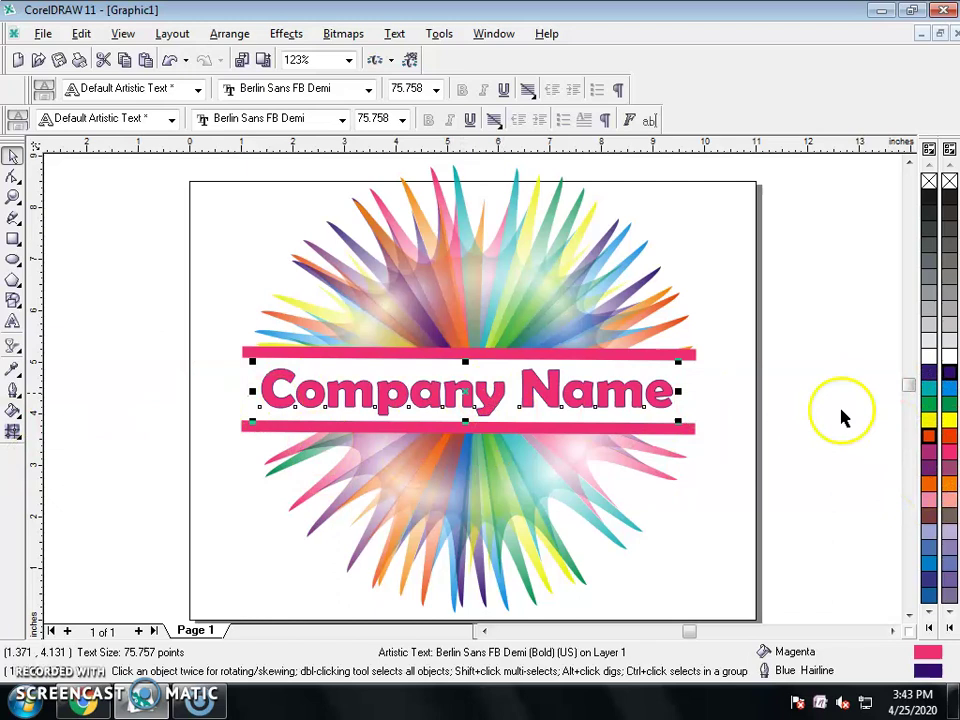
pyautogui.click(12, 345)
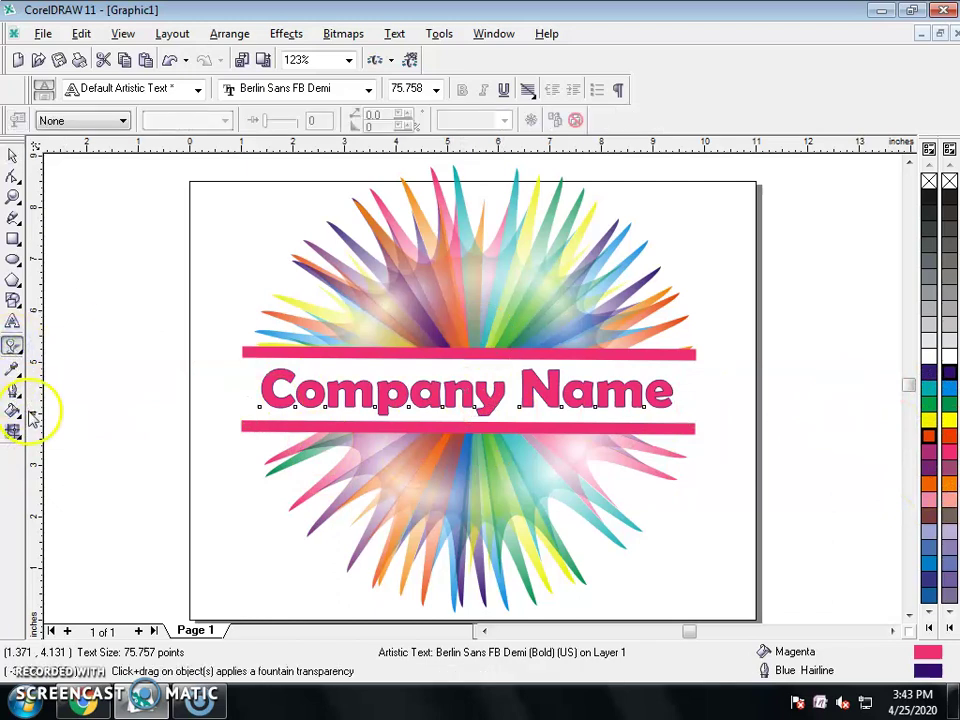
pyautogui.click(12, 390)
pyautogui.click(180, 402)
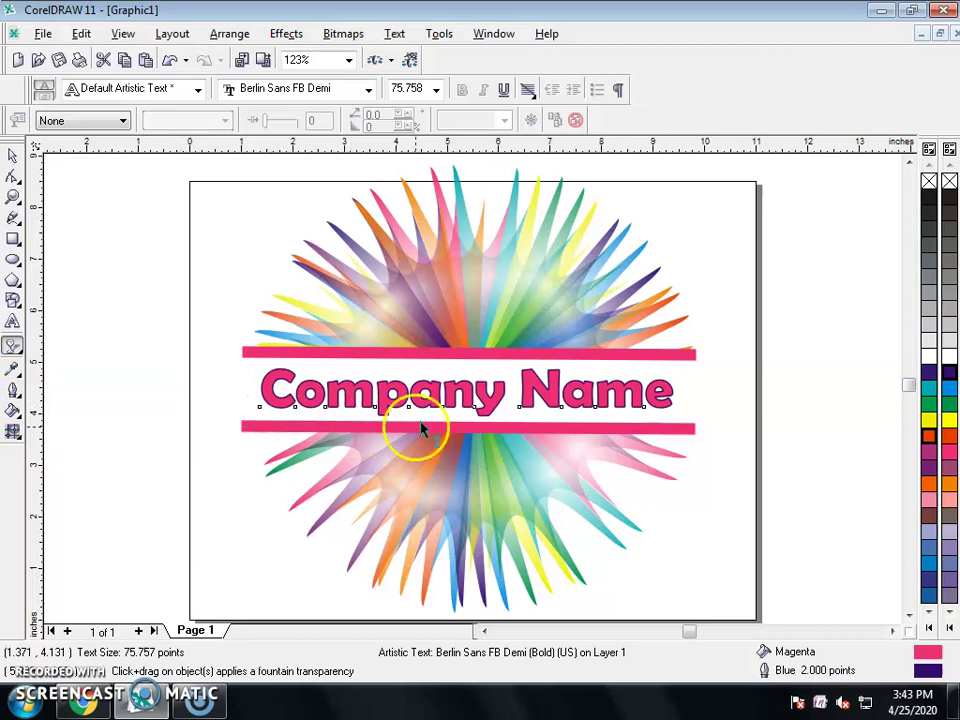
# Group the starburst, white band, both magenta lines and text into one object
pyautogui.click(12, 155)
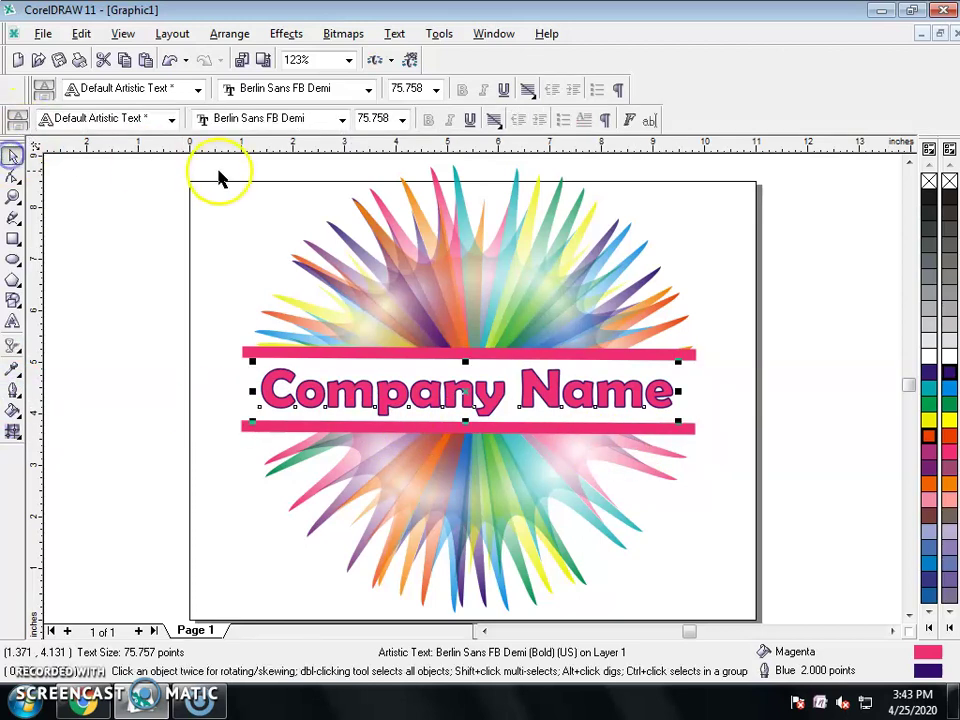
pyautogui.hotkey('ctrl', 'a')
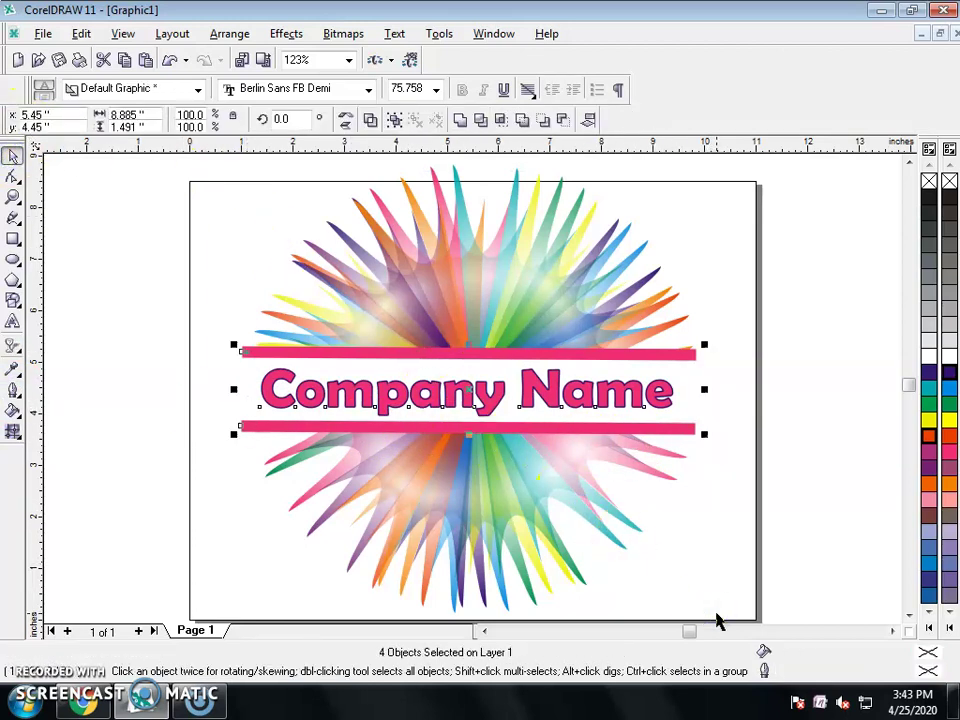
pyautogui.hotkey('ctrl', 'g')
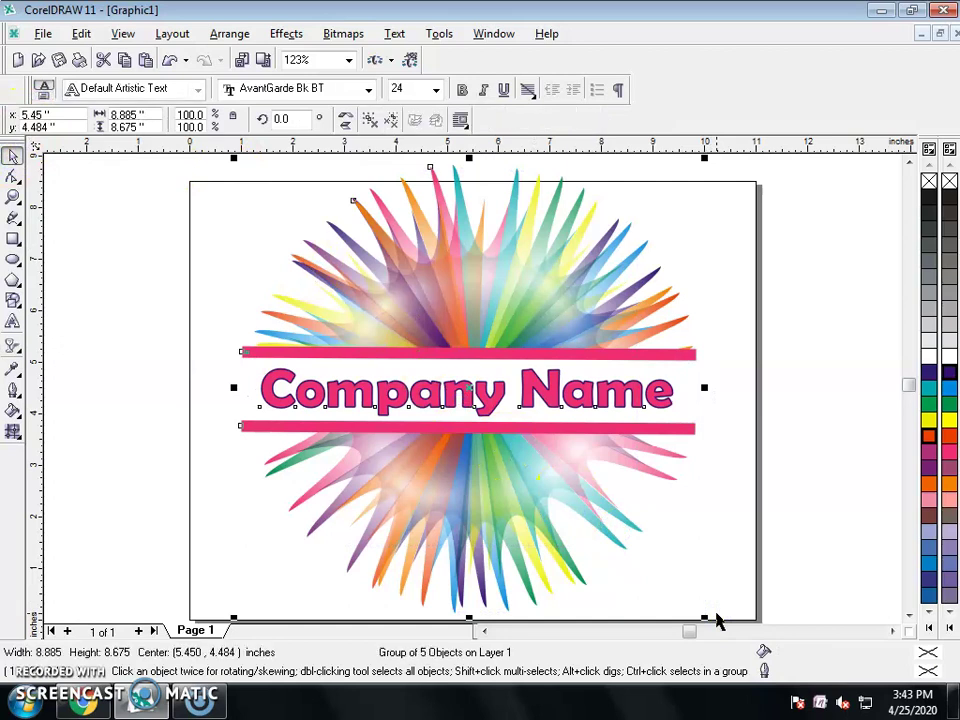
pyautogui.click(713, 510)
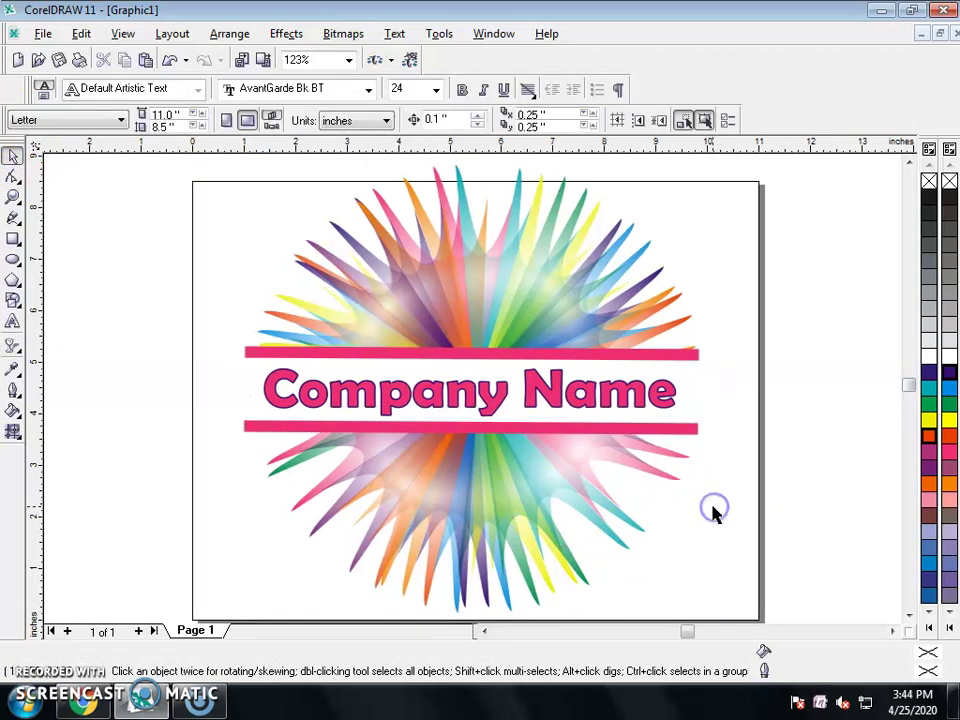
pyautogui.click(565, 433)
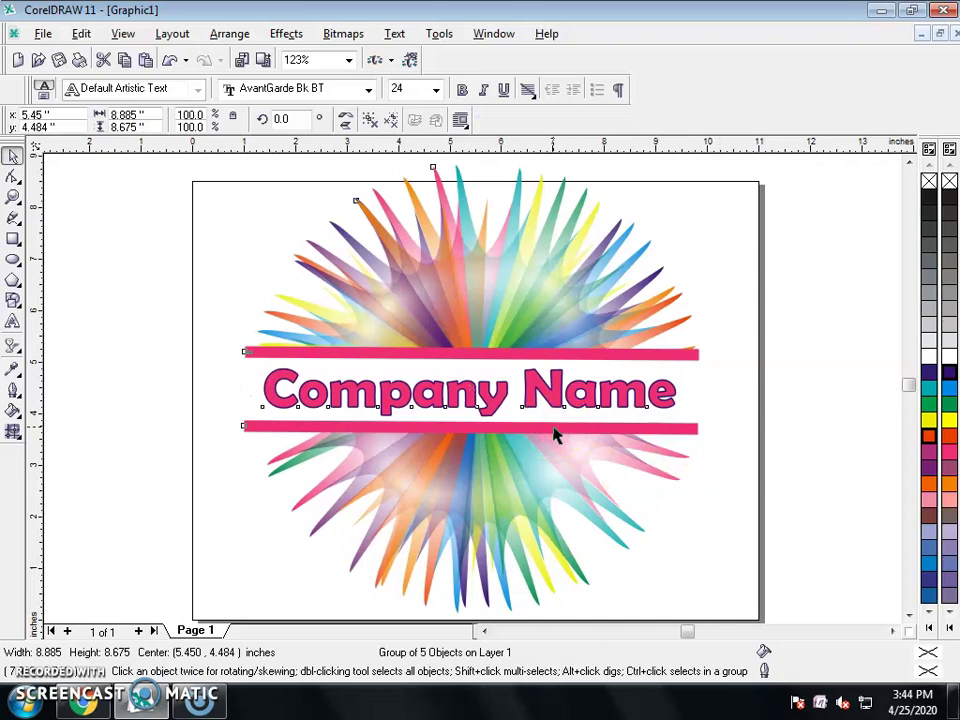
# Preview the grouped logo in full screen and return to the drawing window
pyautogui.press('F9')
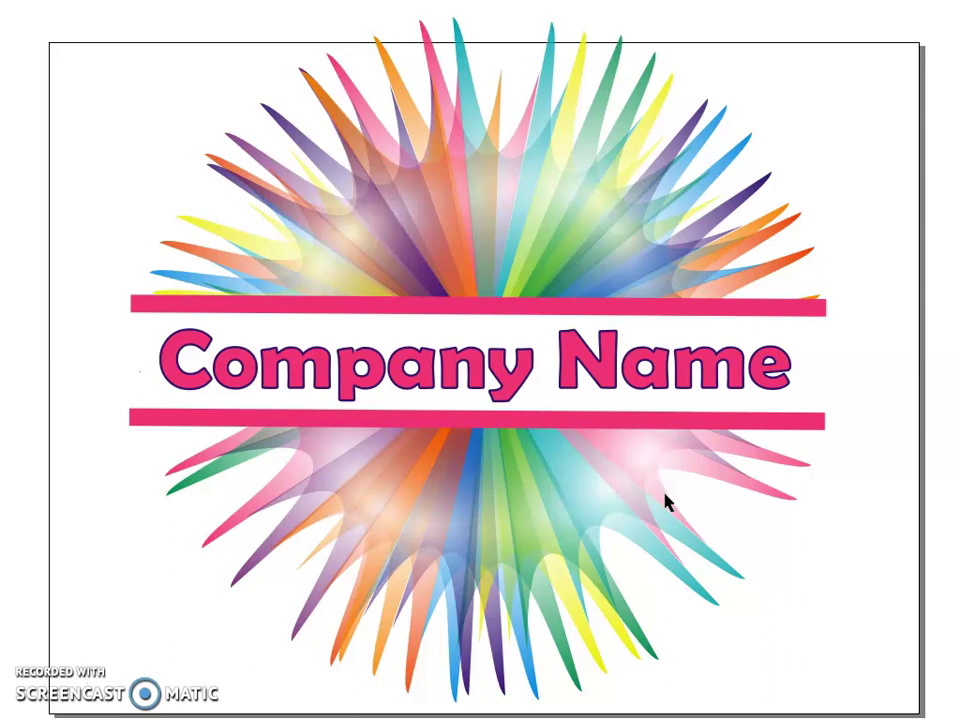
pyautogui.click(677, 498)
pyautogui.press('Escape')
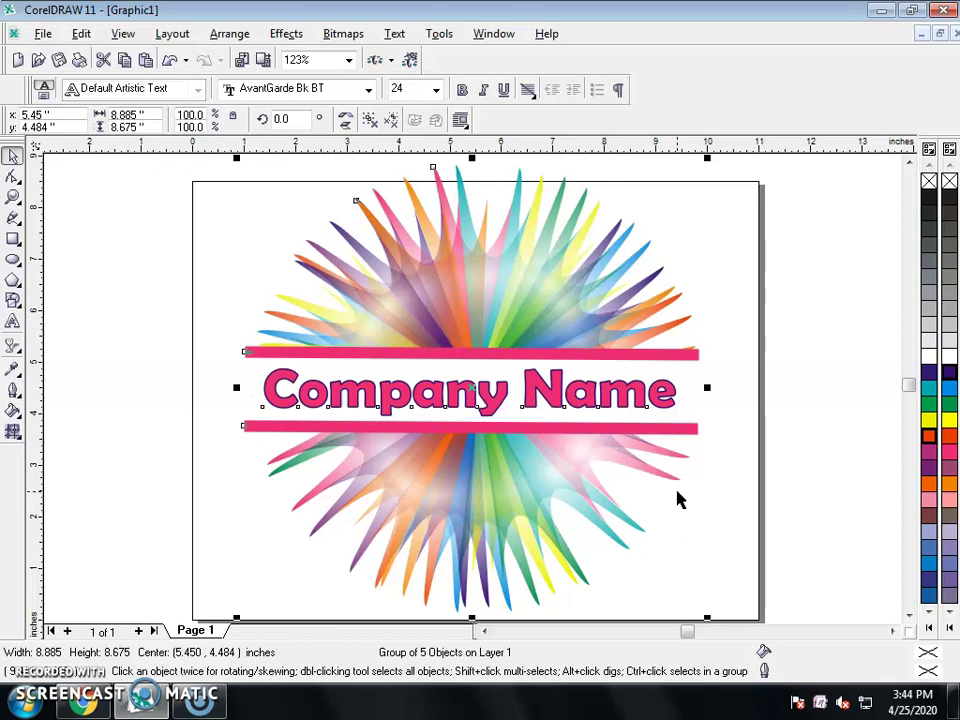
# Set up an export of the logo to the Desktop as a JPG bitmap with the file name "Company Logo"
pyautogui.click(43, 34)
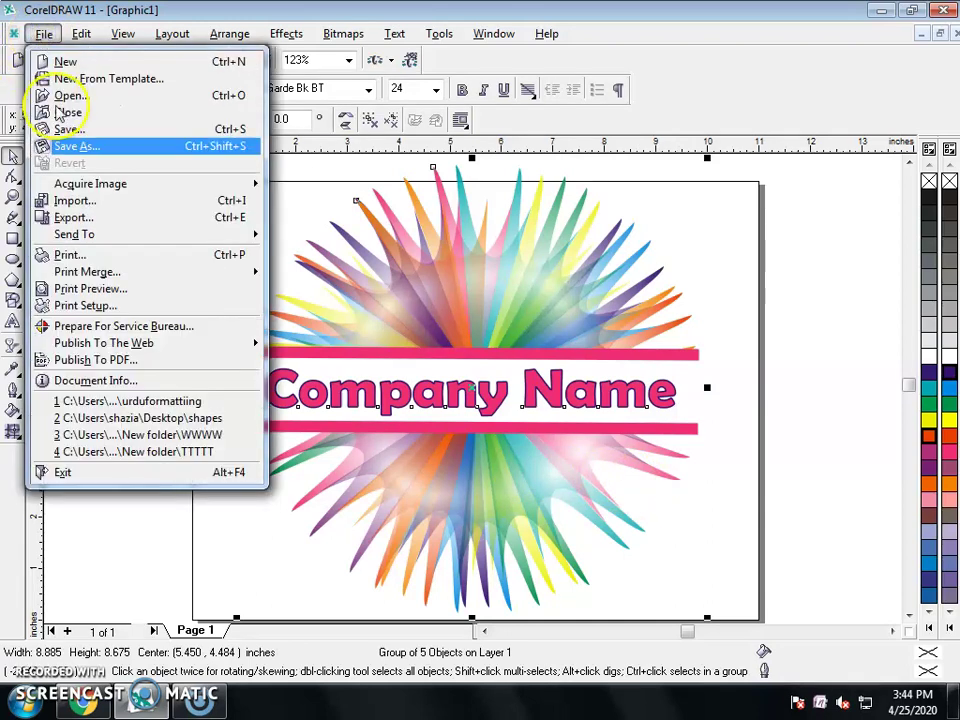
pyautogui.click(79, 219)
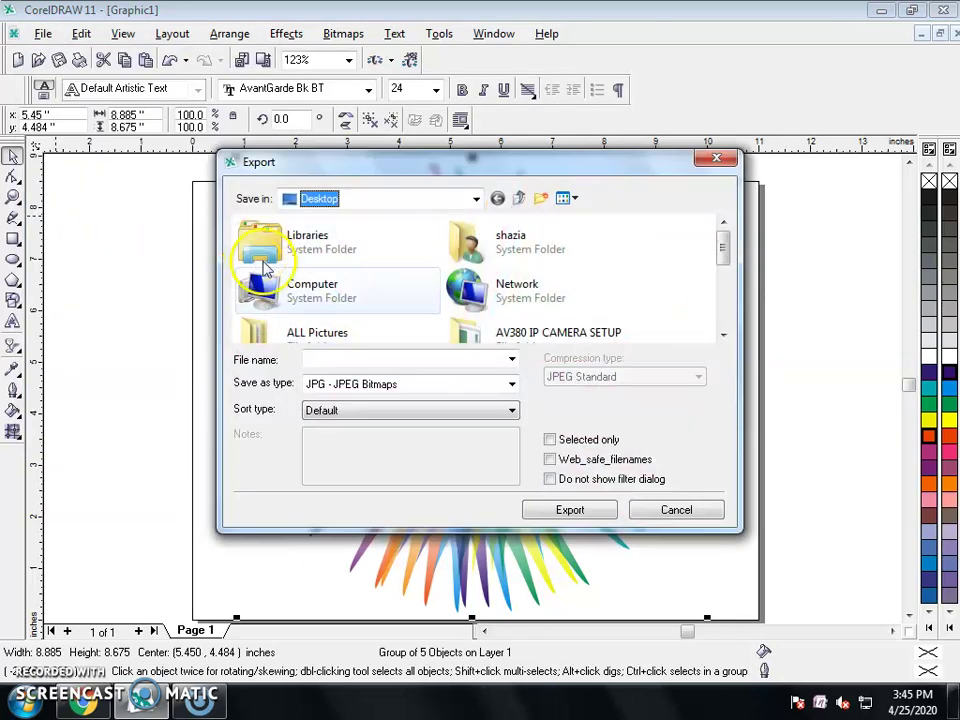
pyautogui.click(476, 198)
pyautogui.click(310, 218)
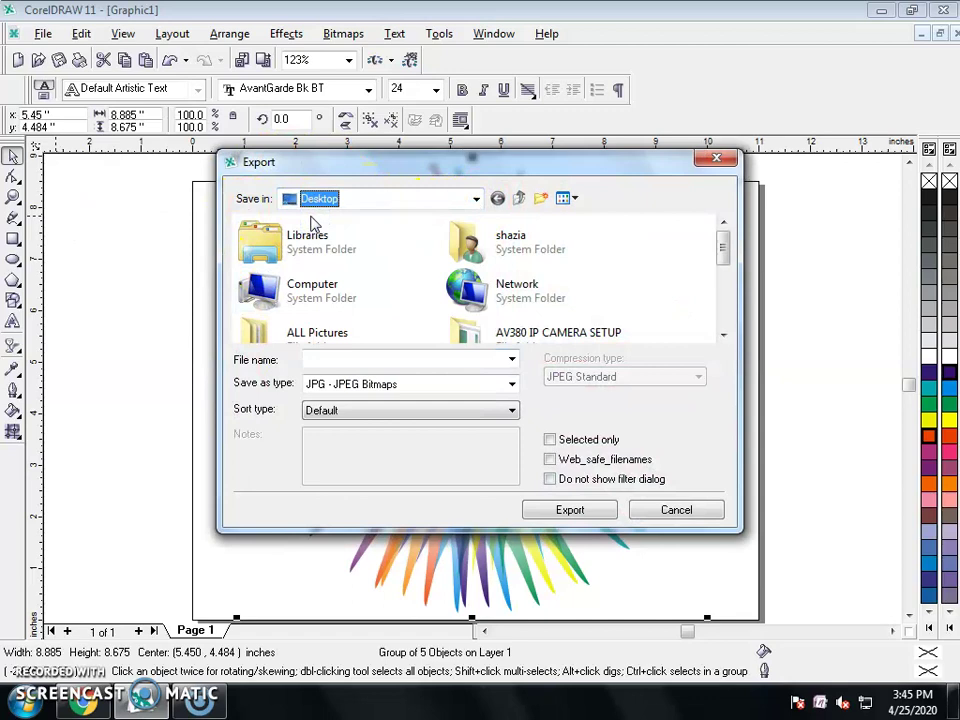
pyautogui.click(342, 359)
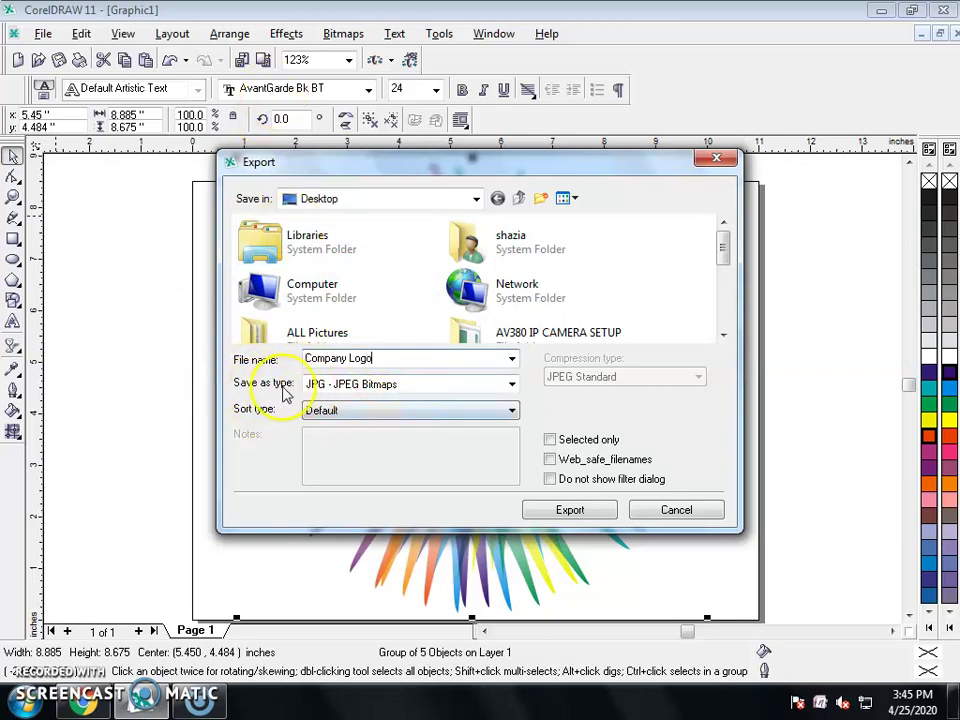
pyautogui.click(333, 389)
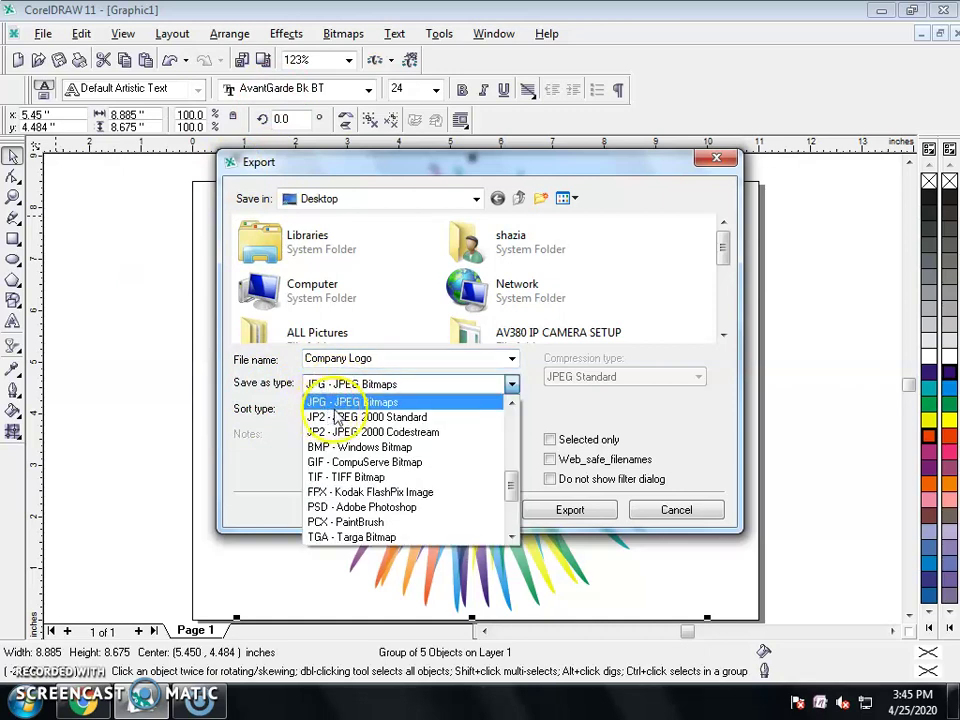
pyautogui.click(399, 408)
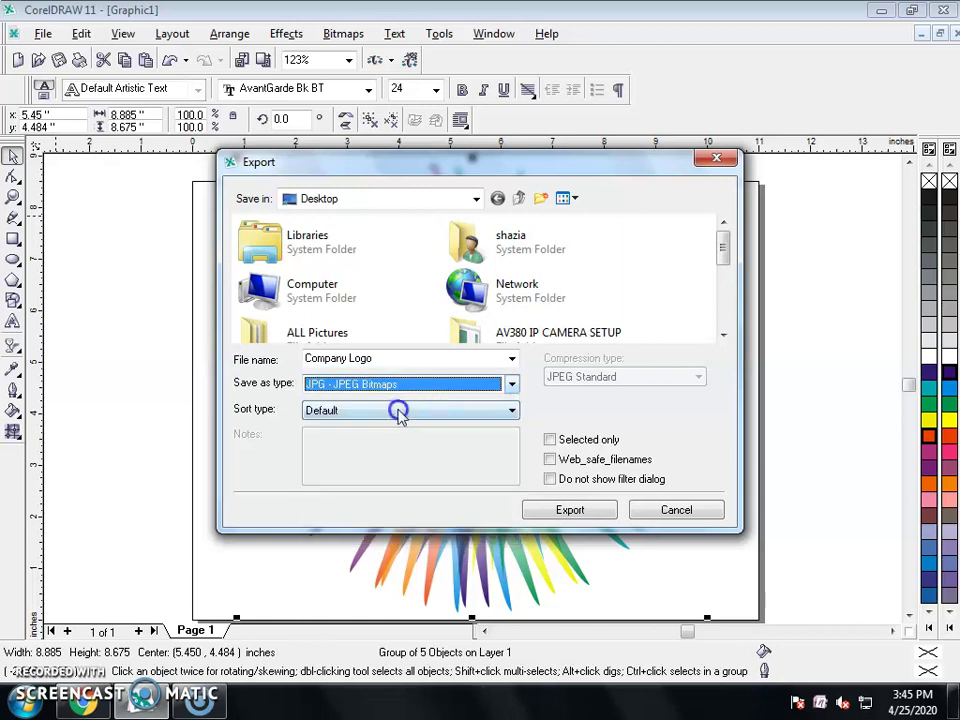
# Export the logo as a 300 dpi RGB Color (24-bit) JPEG with compression and smoothing at 10
pyautogui.click(570, 510)
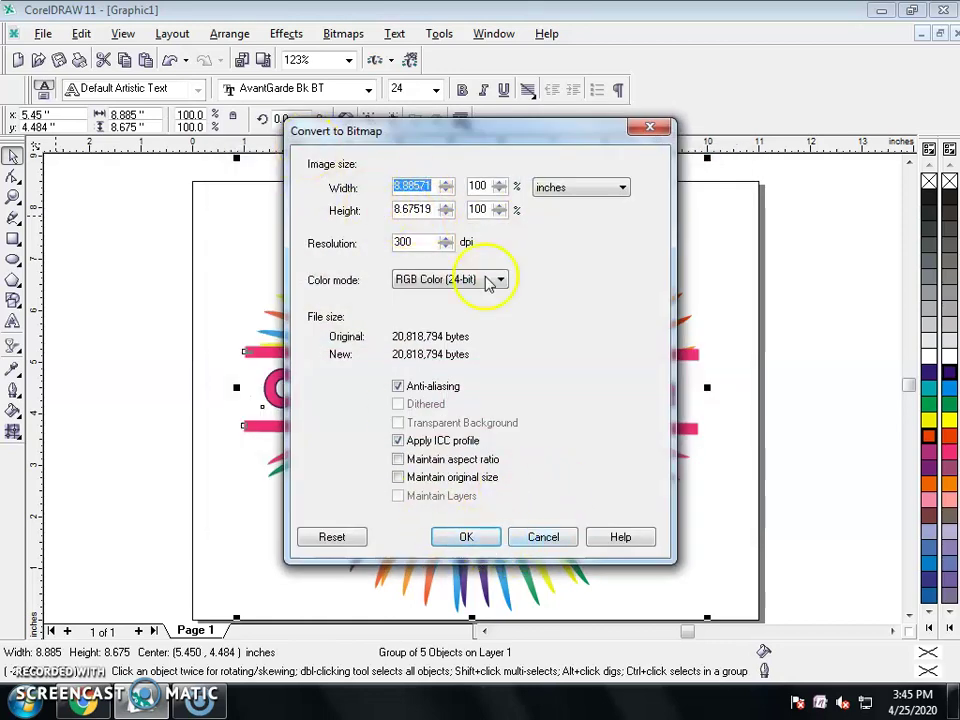
pyautogui.click(469, 536)
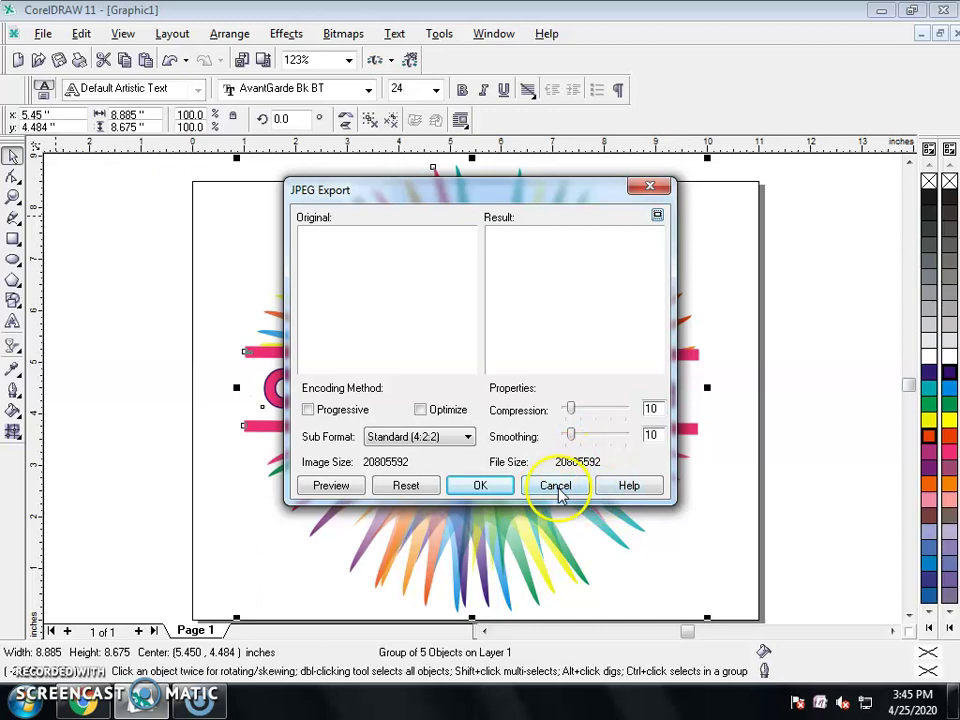
pyautogui.click(487, 485)
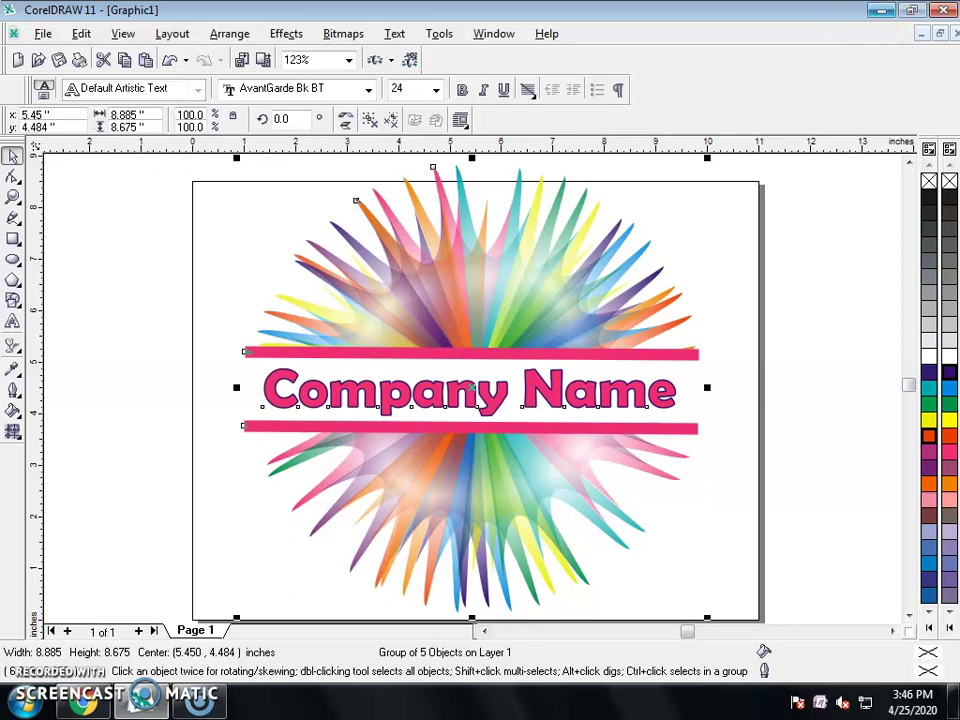
# Check the exported Company Logo image from the desktop in Windows Photo Viewer, close it and return to CorelDRAW
pyautogui.click(881, 10)
pyautogui.doubleClick(228, 136)
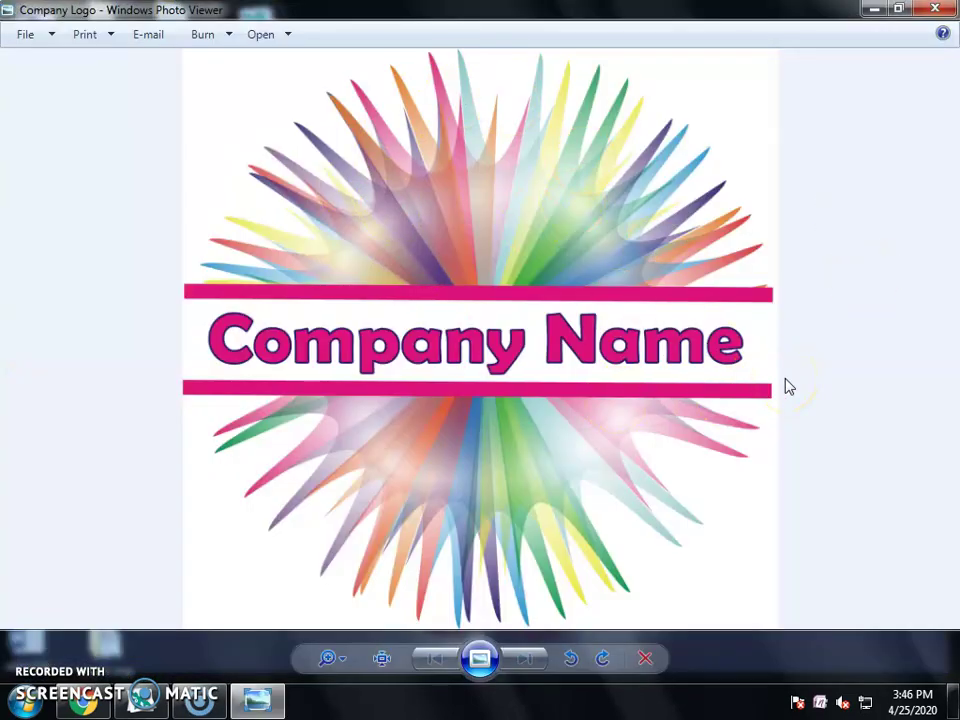
pyautogui.click(935, 9)
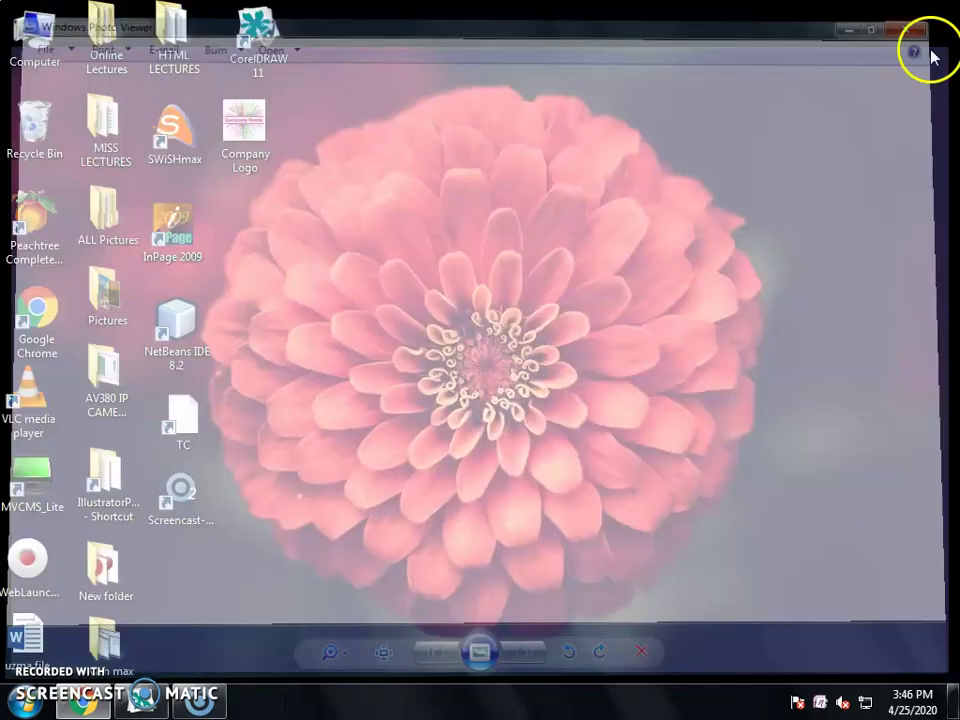
pyautogui.click(88, 703)
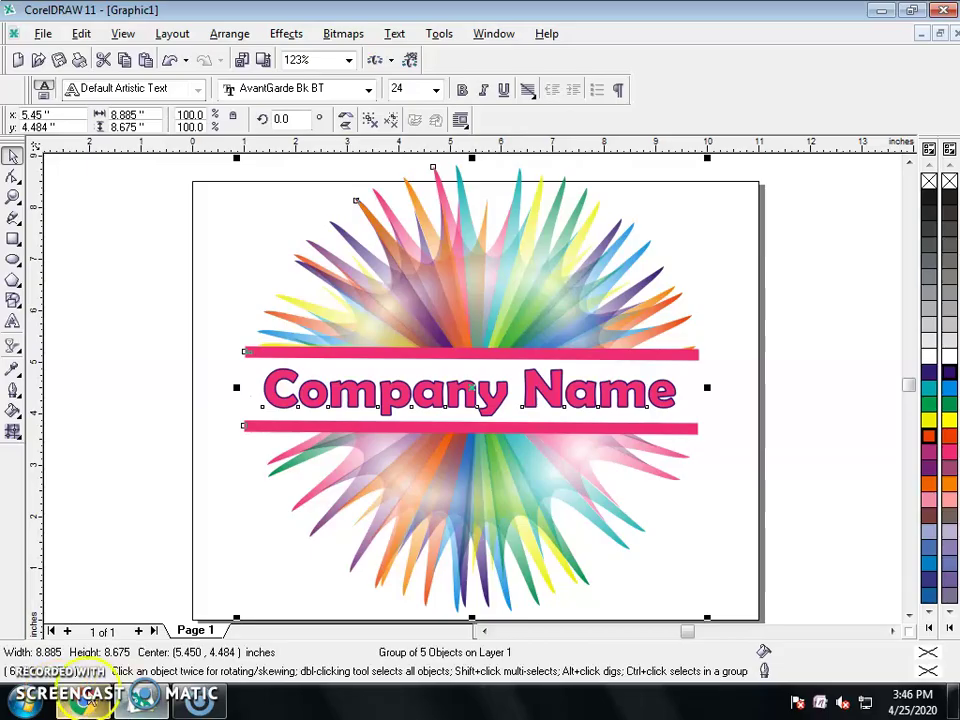